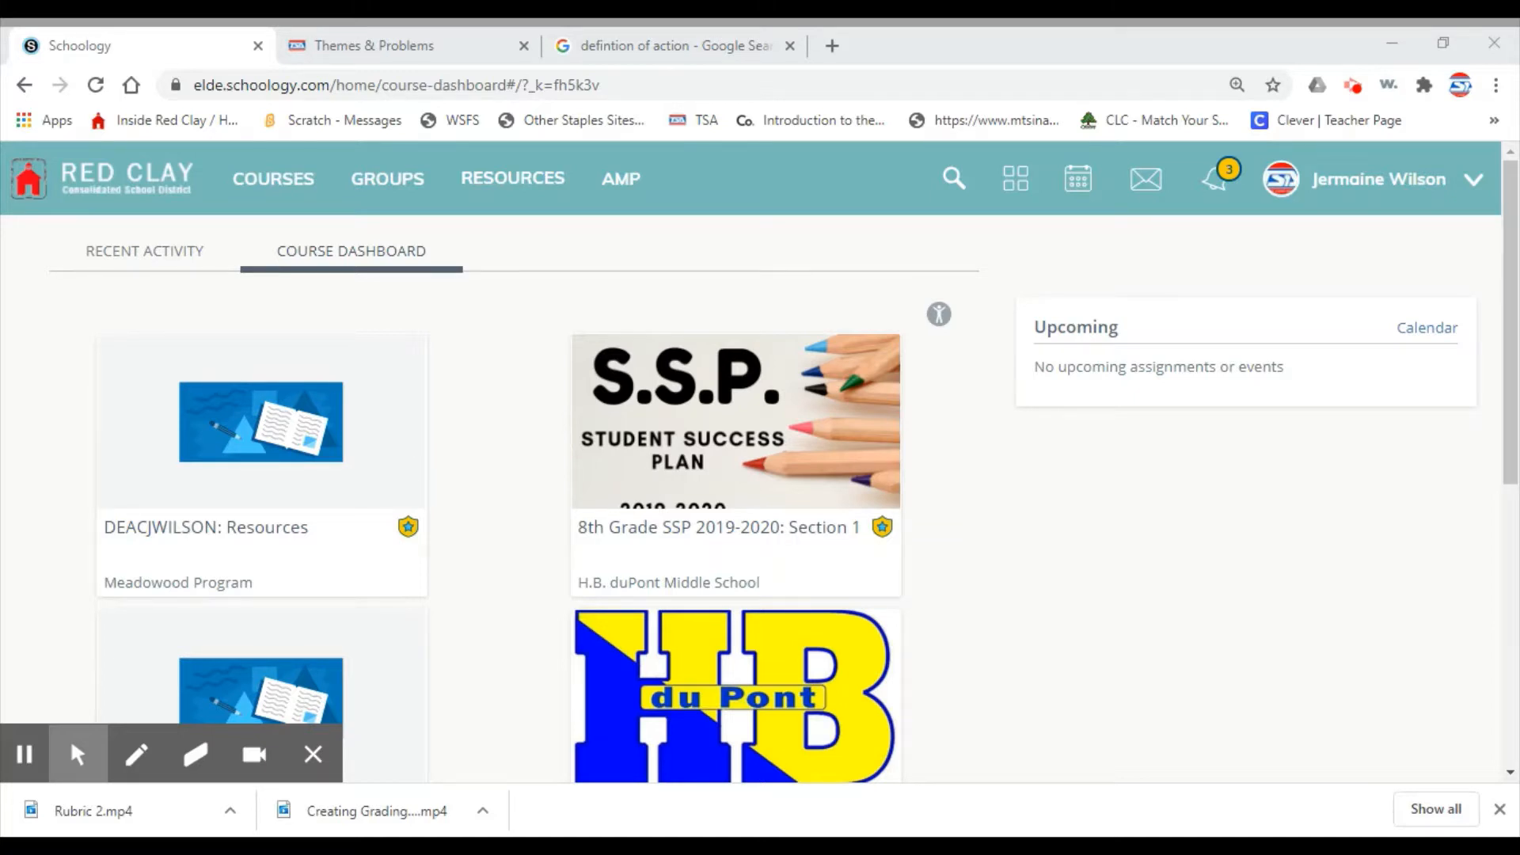
# Open the Resources course's materials and start a new assignment
pyautogui.click(262, 182)
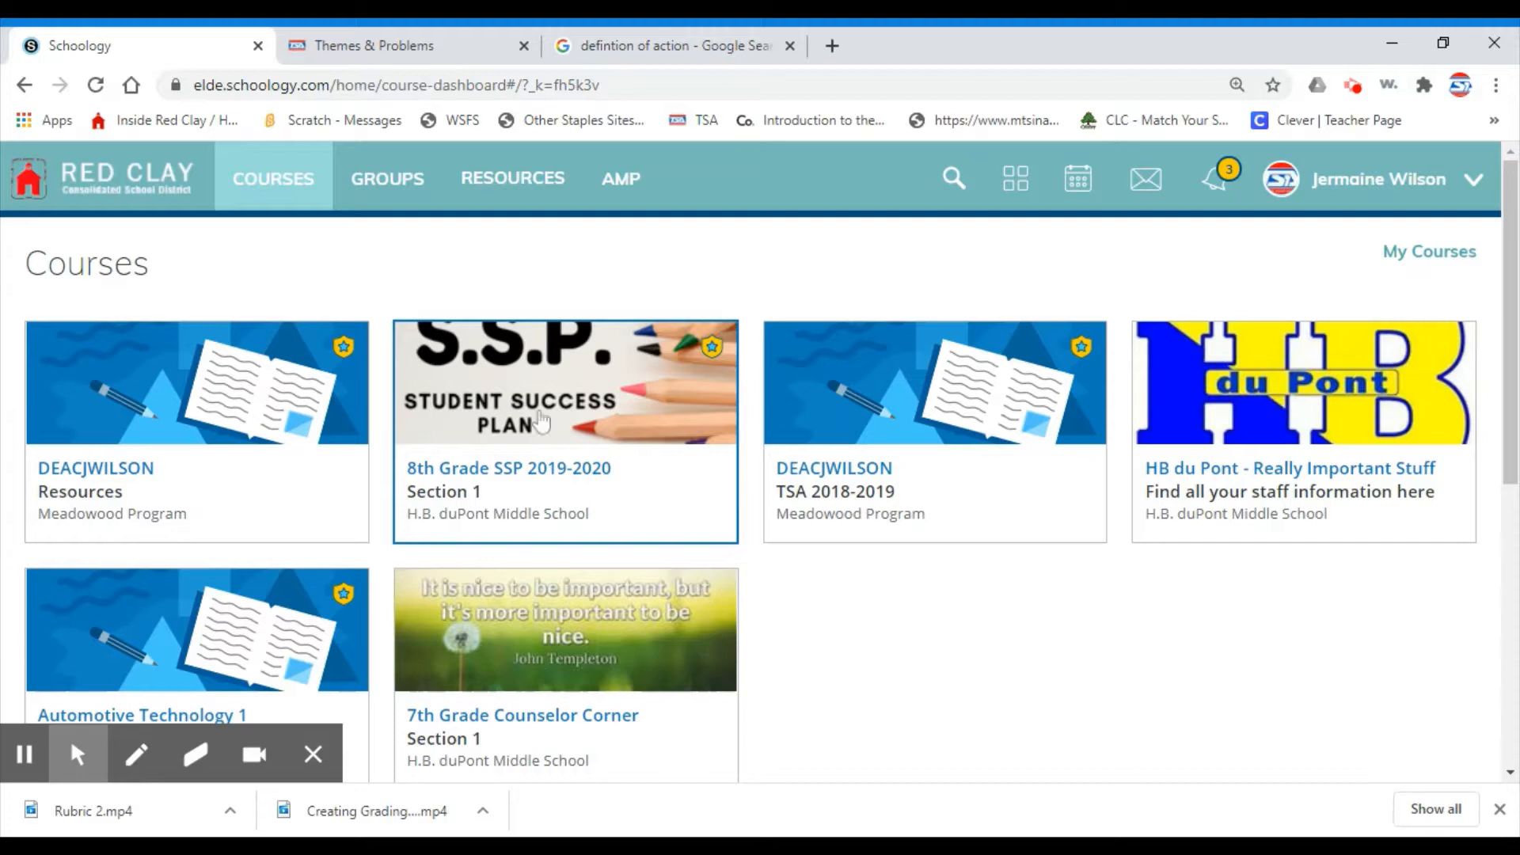
pyautogui.click(109, 477)
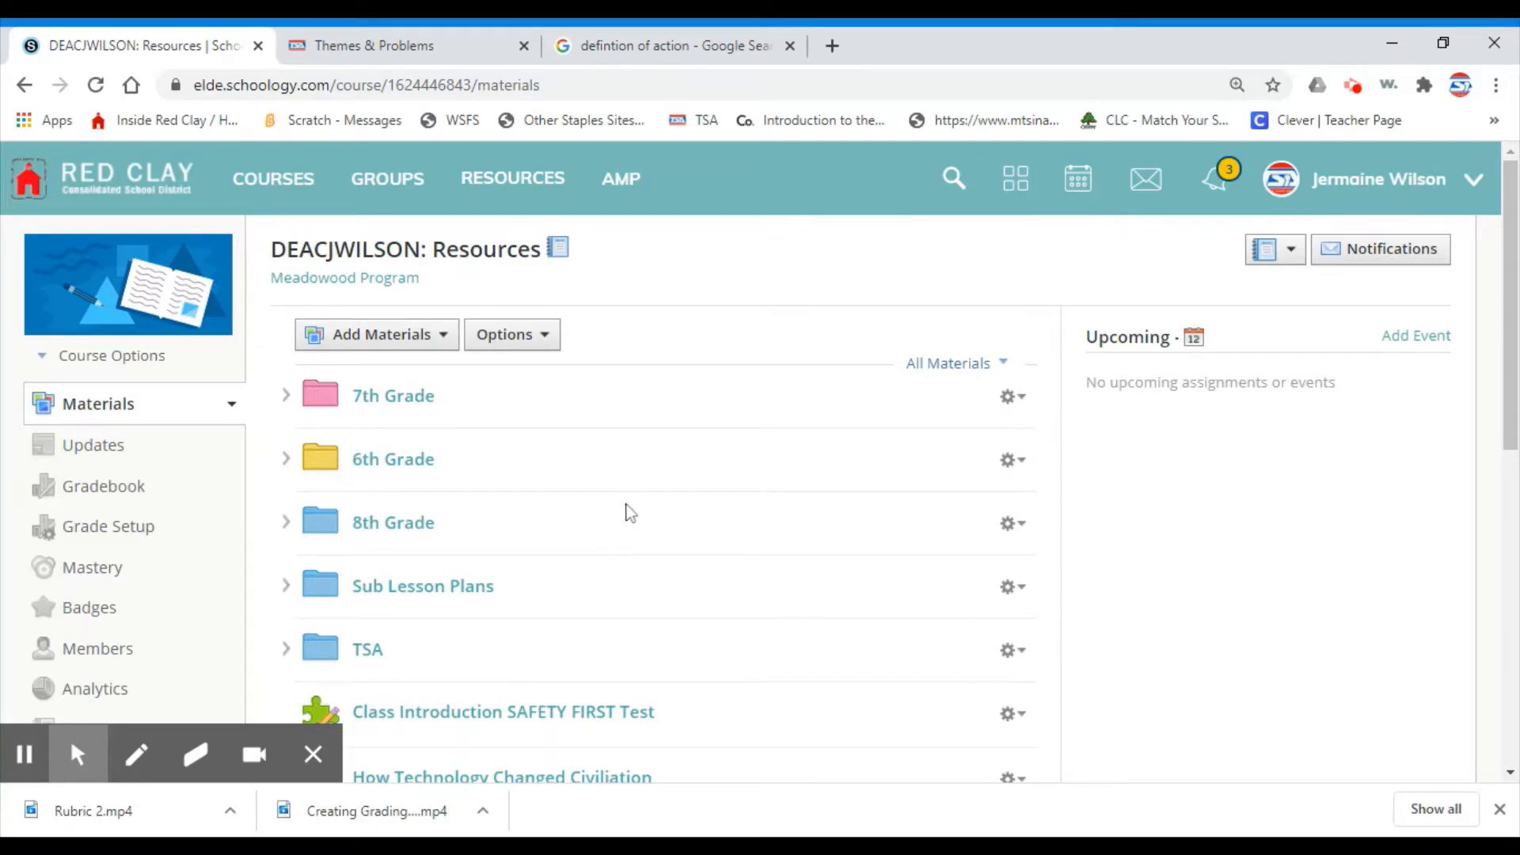
pyautogui.scroll(-6, 630, 505)
pyautogui.scroll(6, 620, 481)
pyautogui.click(441, 340)
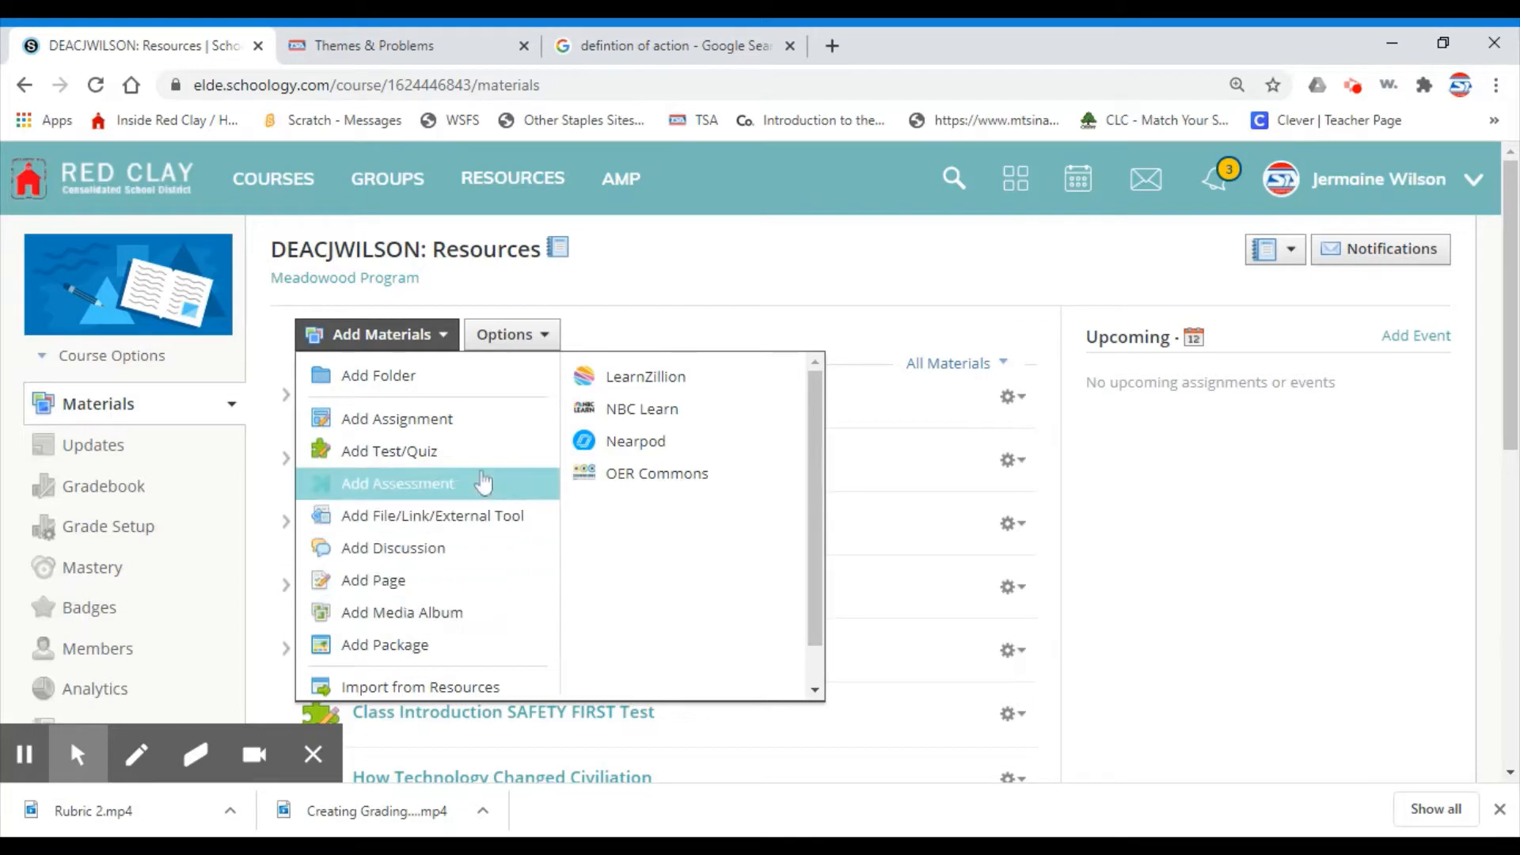
pyautogui.click(441, 422)
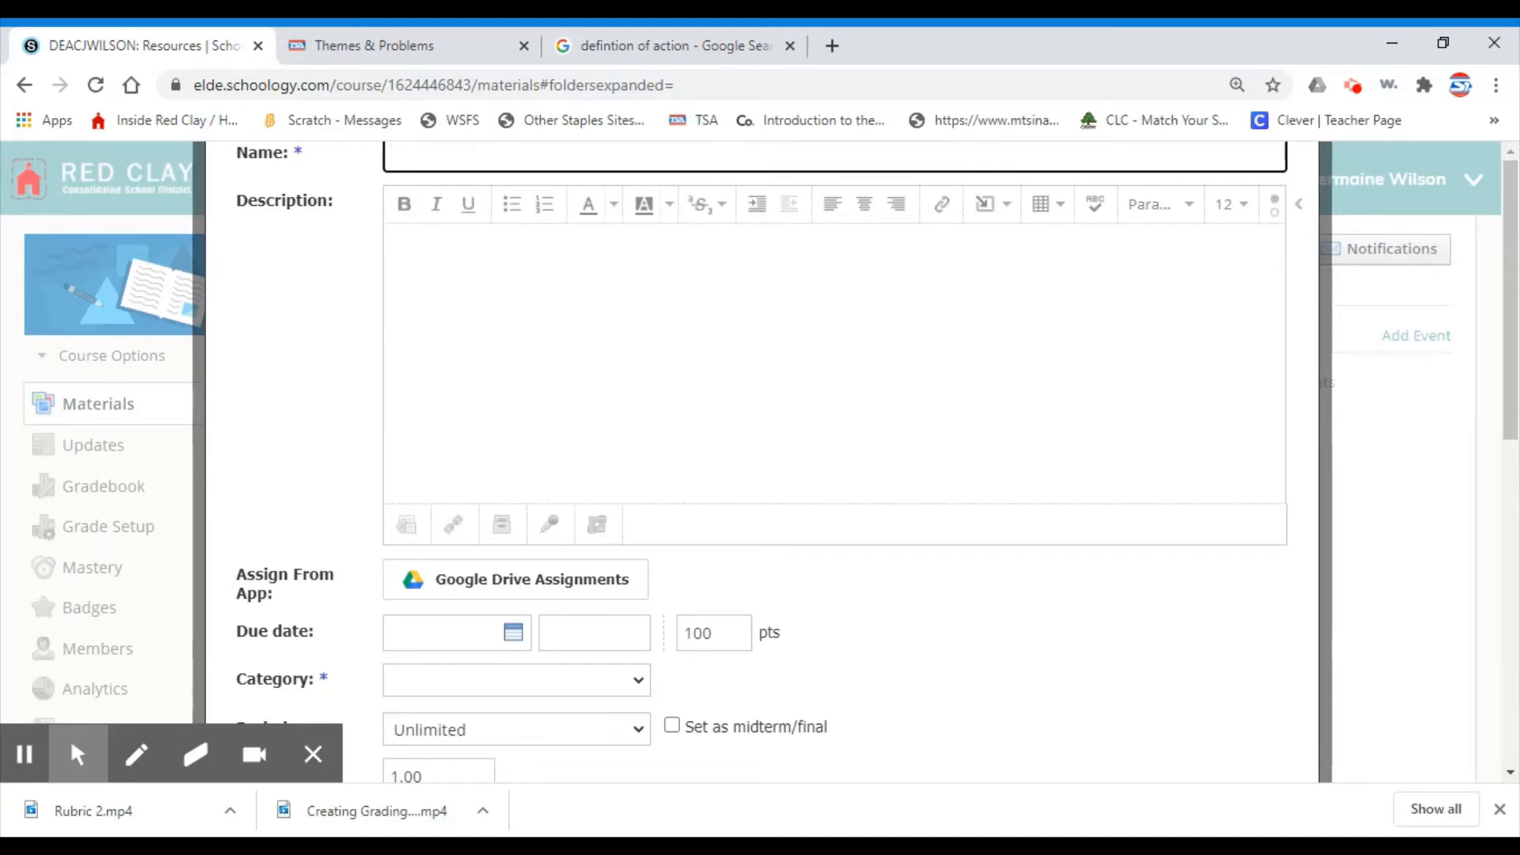
# Name the assignment "How to create an assignment on Schoology" and enter the description "What happens during the assessment stage of the Design Process?"
pyautogui.write('How to create an a')
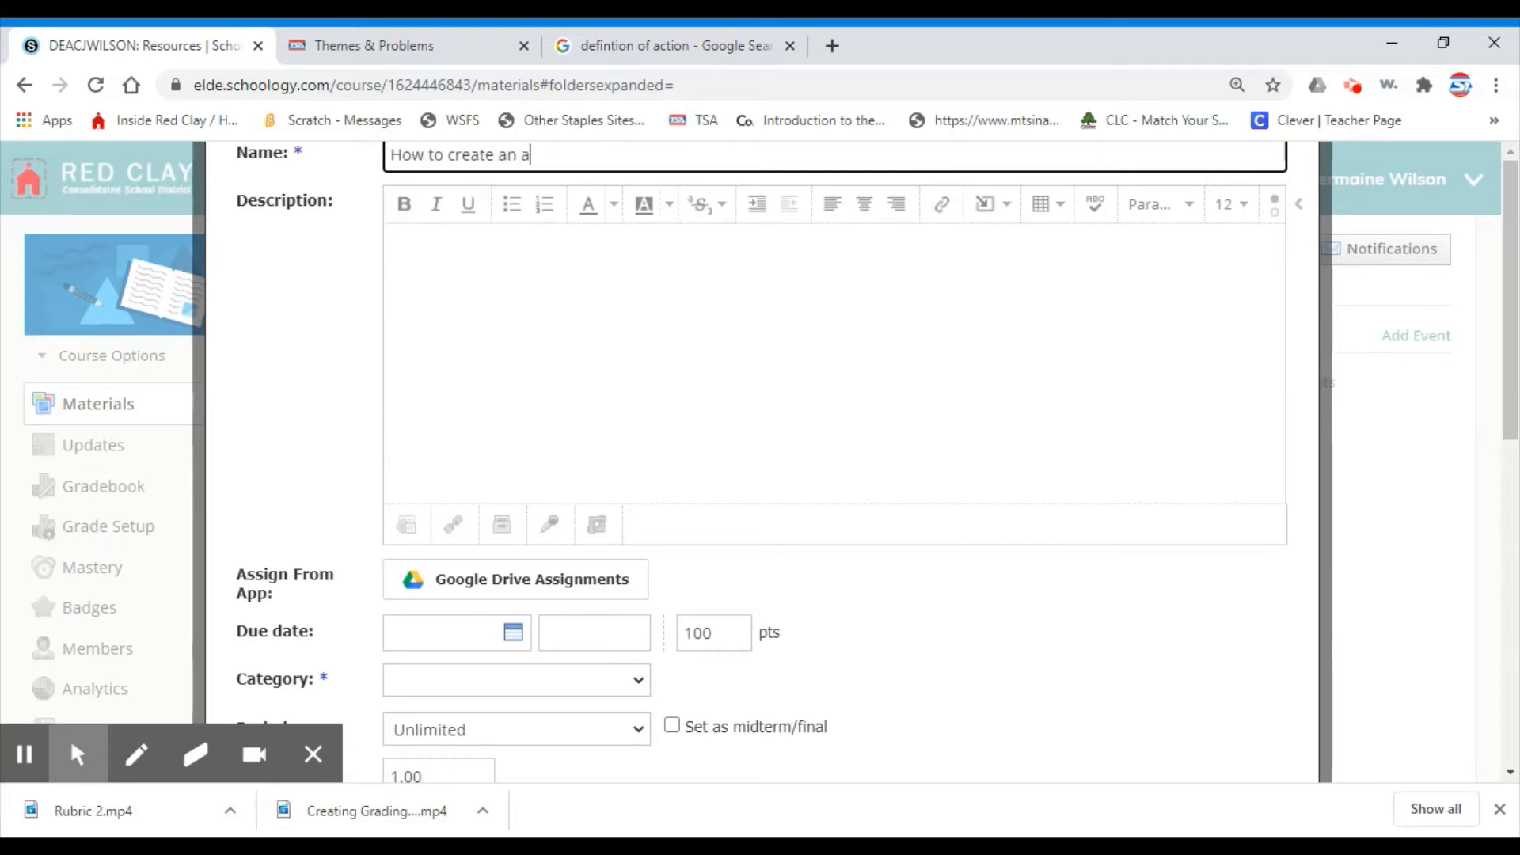
pyautogui.write('ssignment on Schoology')
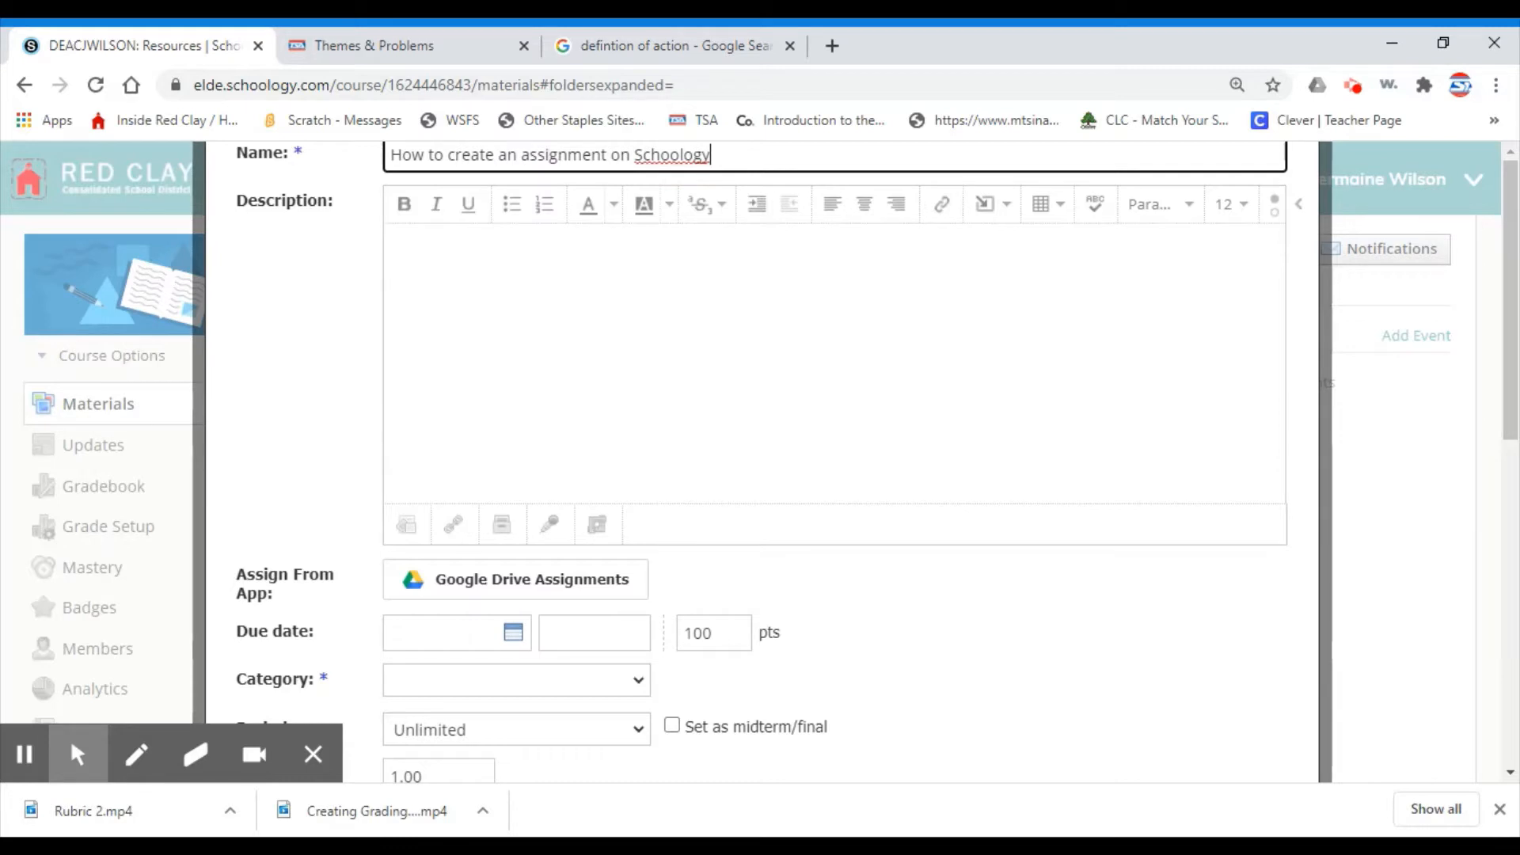
pyautogui.click(394, 243)
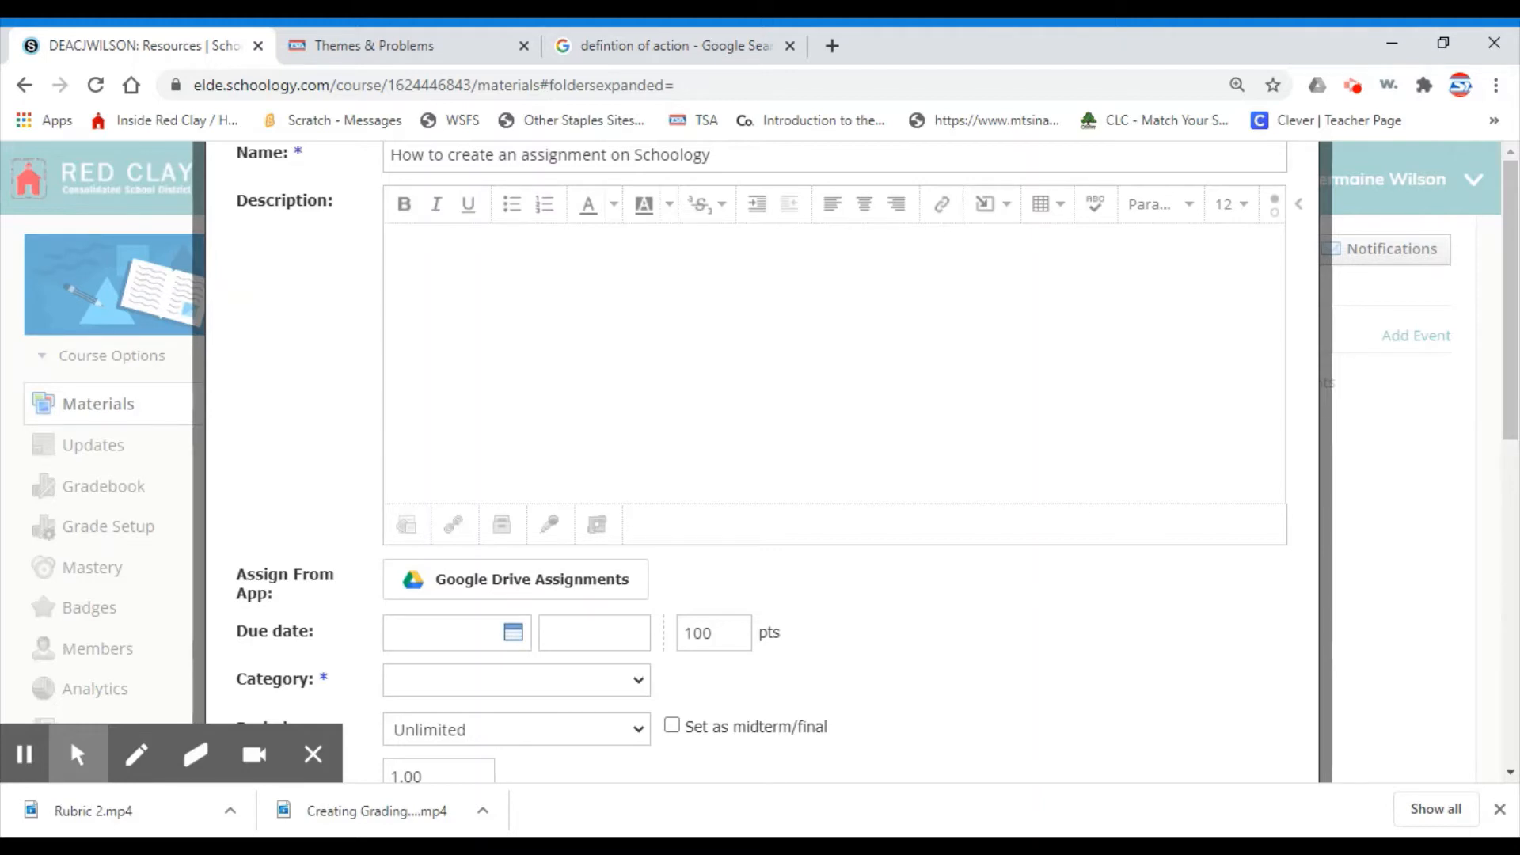
pyautogui.write('What happens during the ')
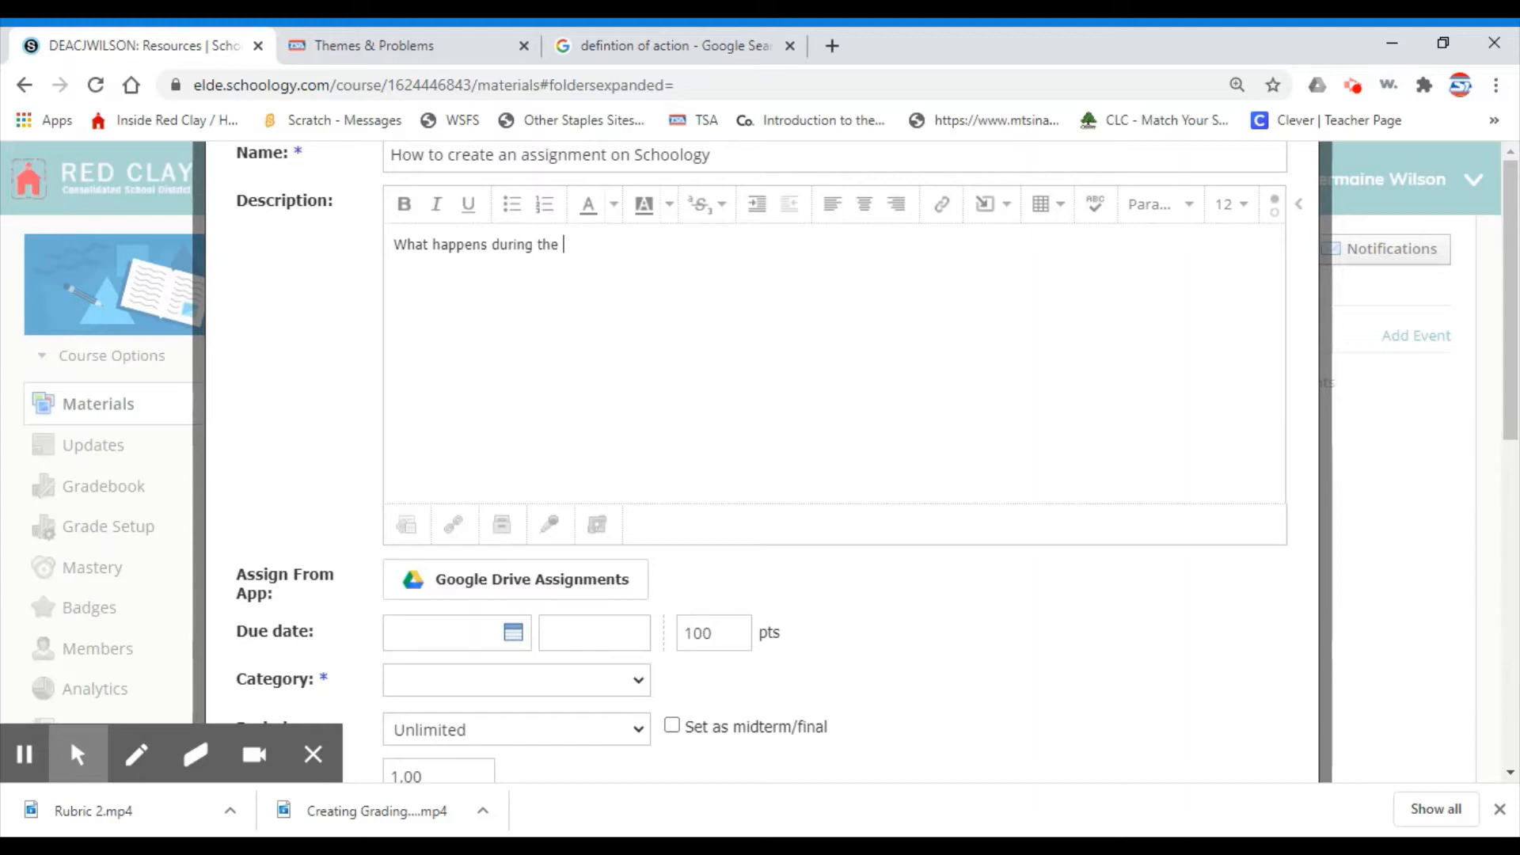
pyautogui.write('assessment stage of')
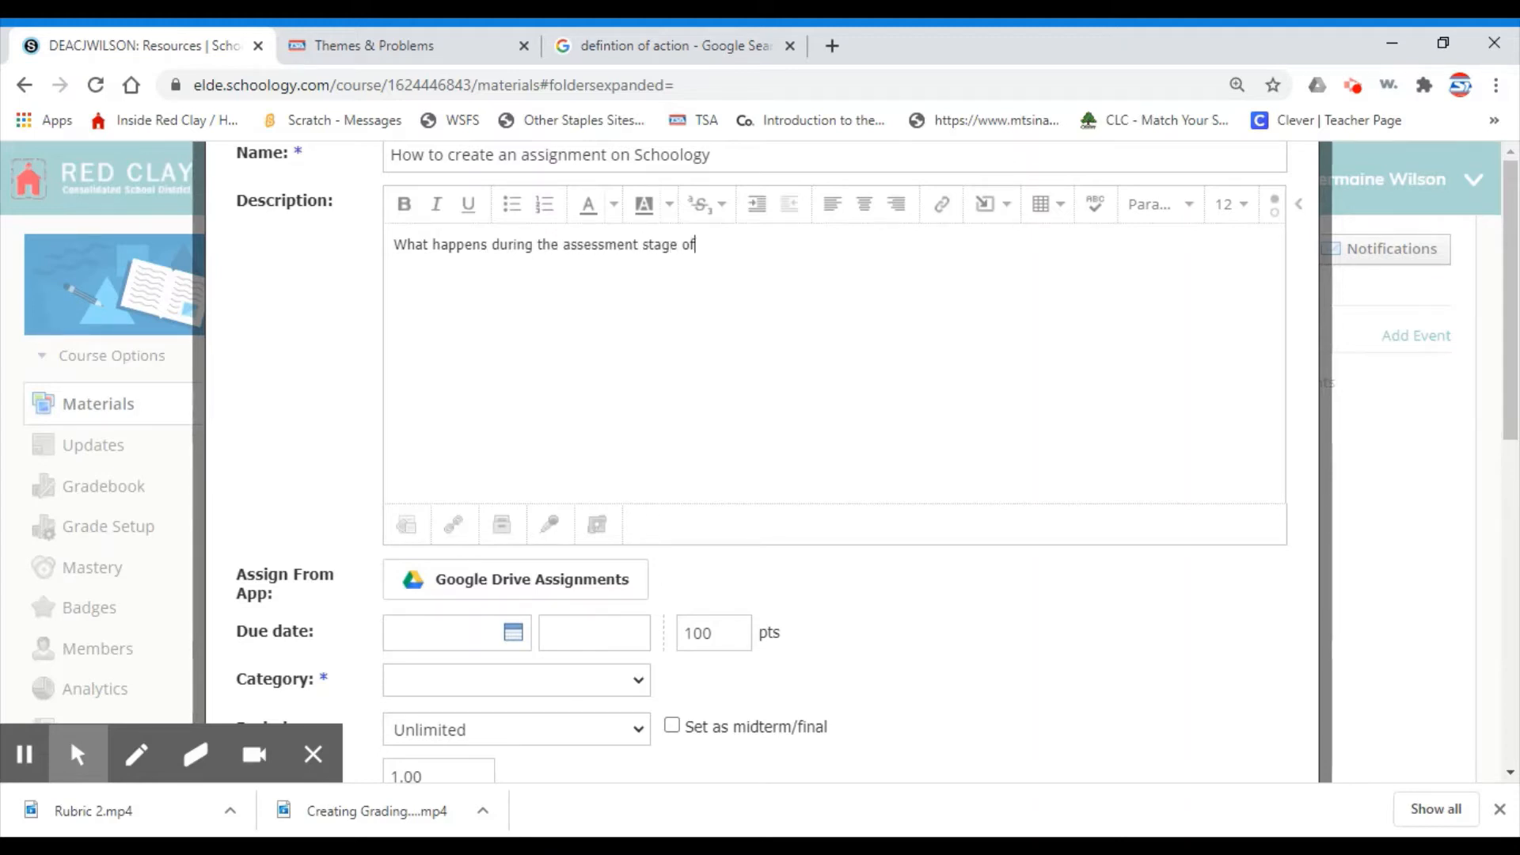
pyautogui.write(' the Design Process?')
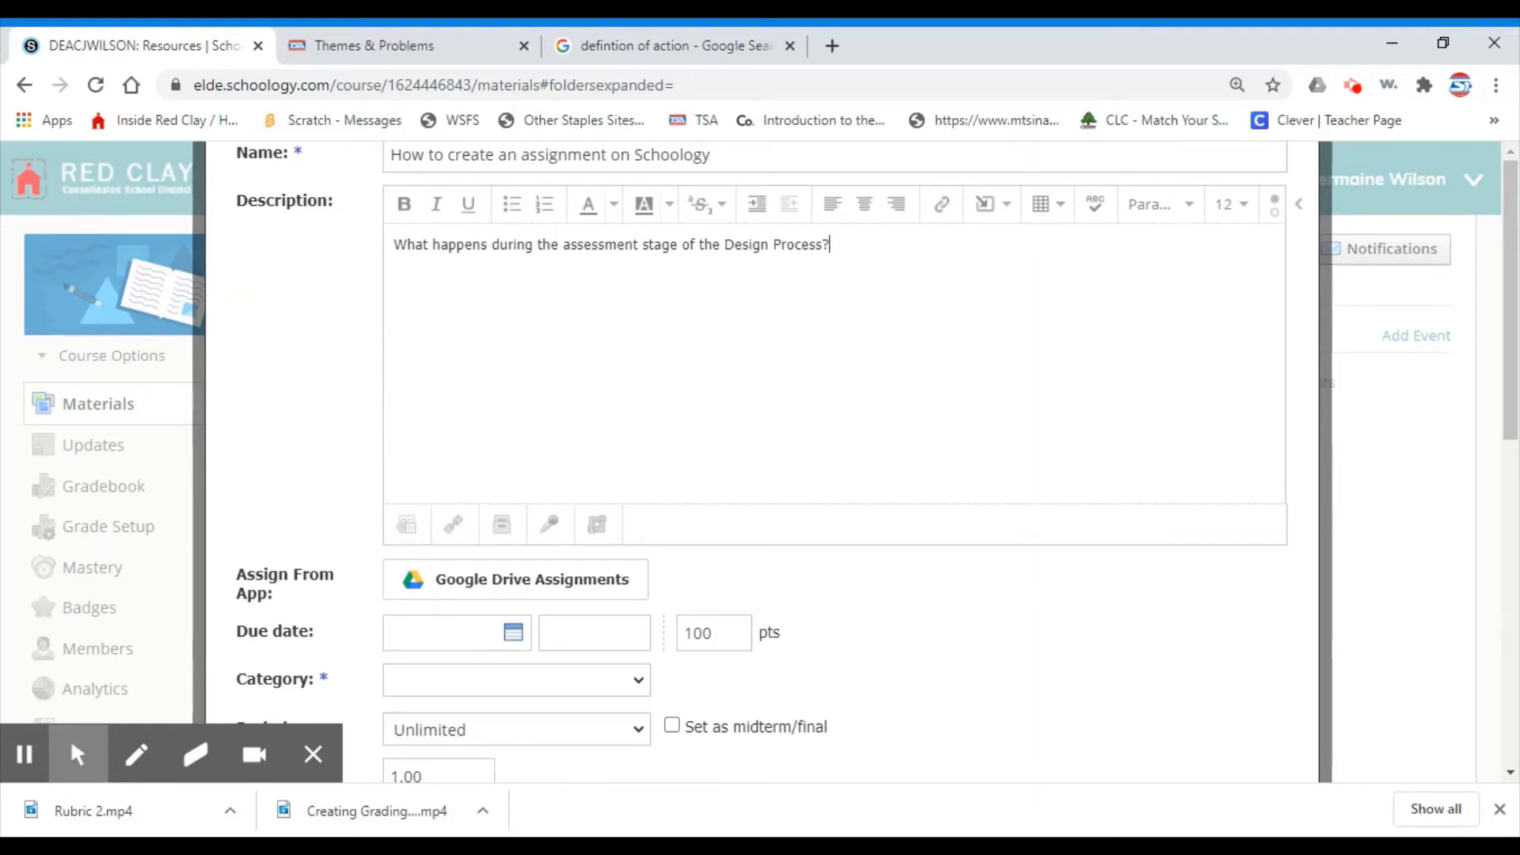
# Format the assignment's description text at font size 18 in blue
pyautogui.moveTo(831, 245); pyautogui.dragTo(346, 251)
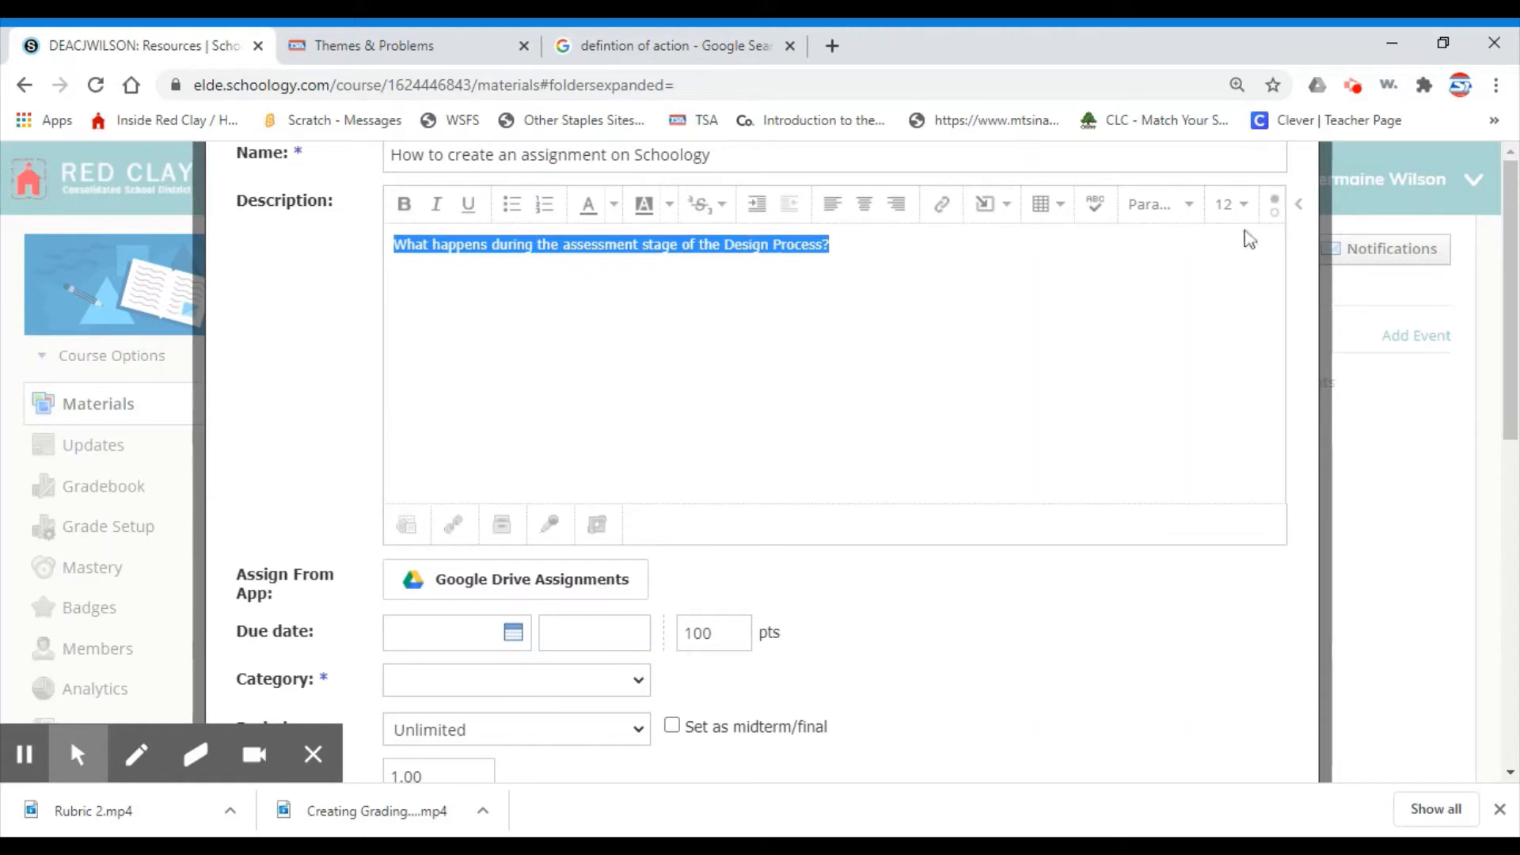
pyautogui.click(1241, 204)
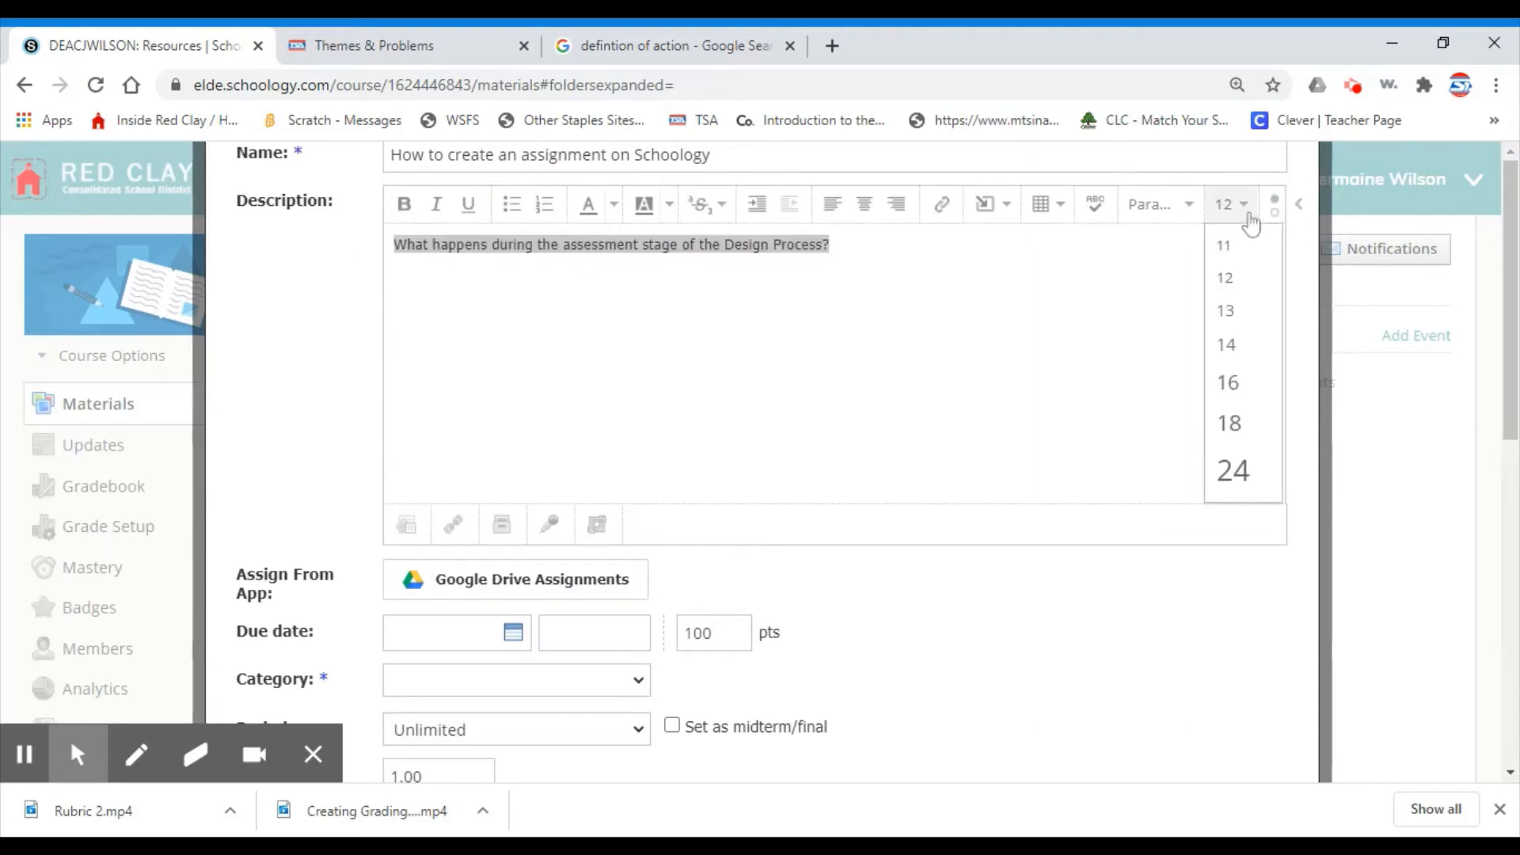
pyautogui.click(1230, 422)
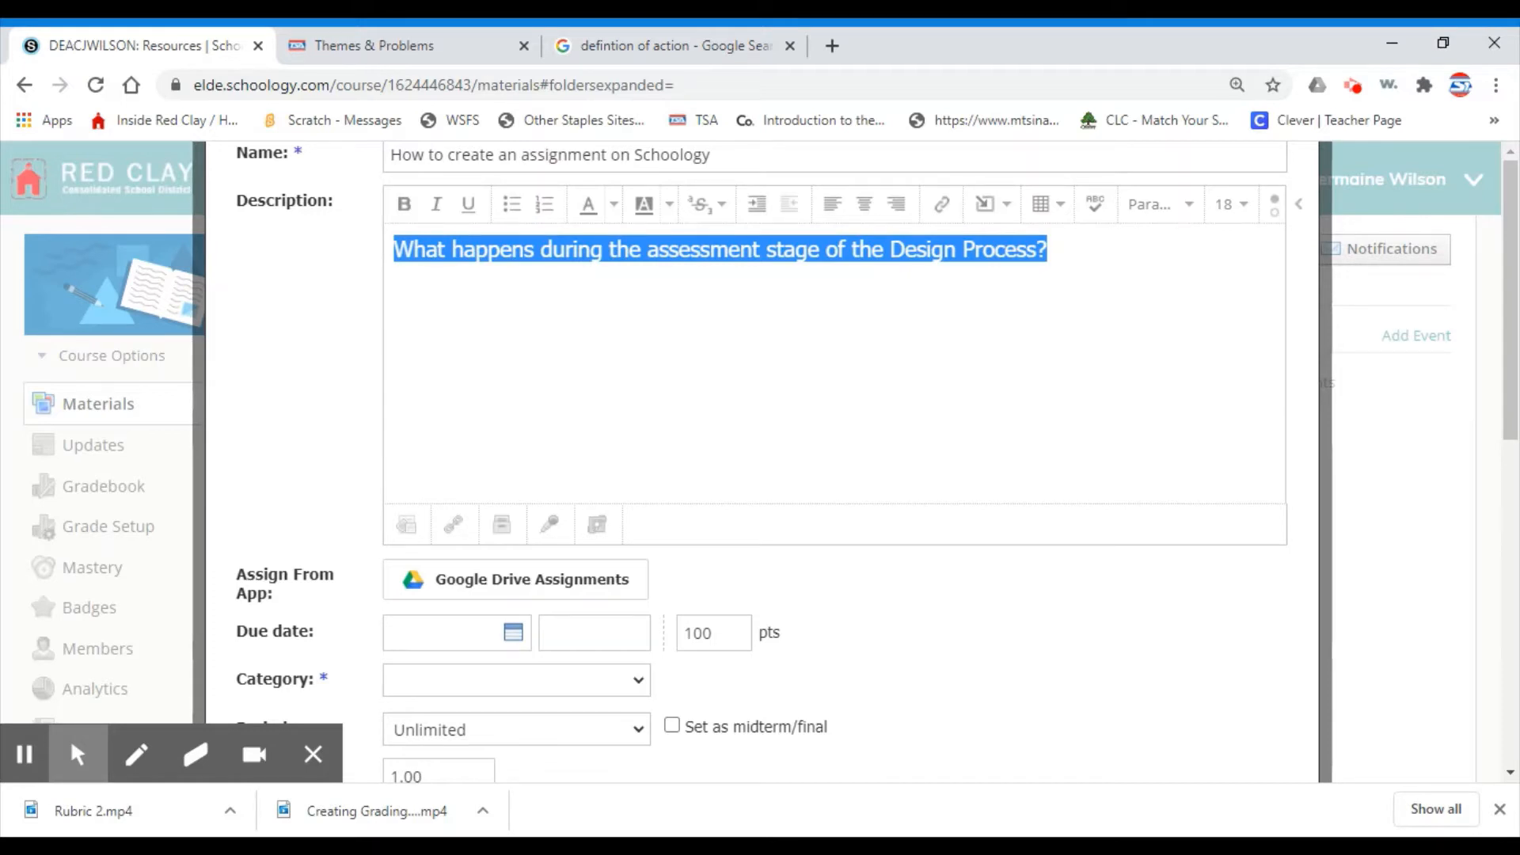
pyautogui.click(613, 205)
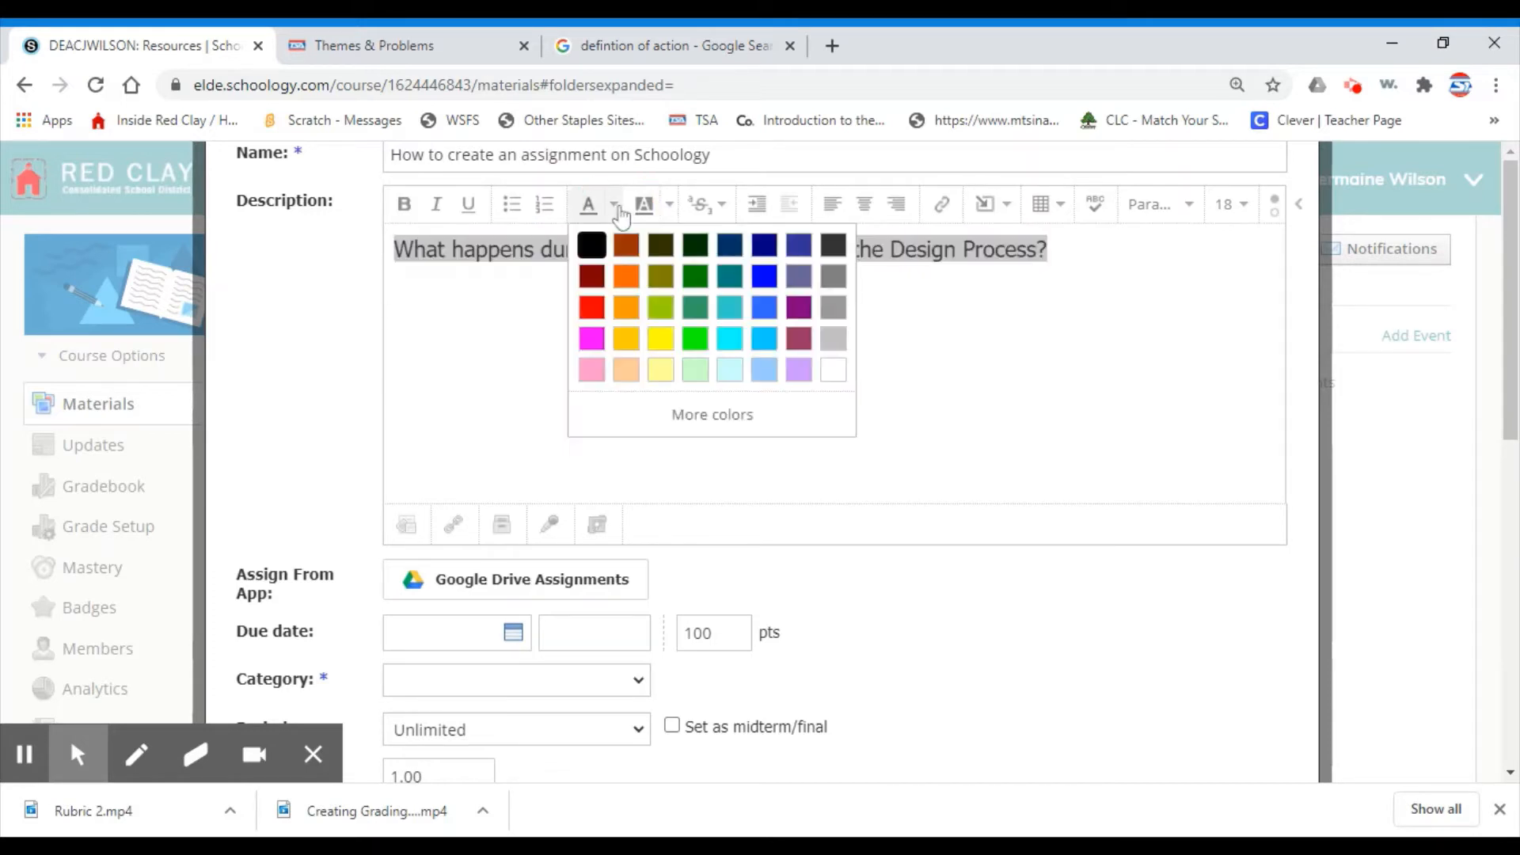
pyautogui.click(765, 277)
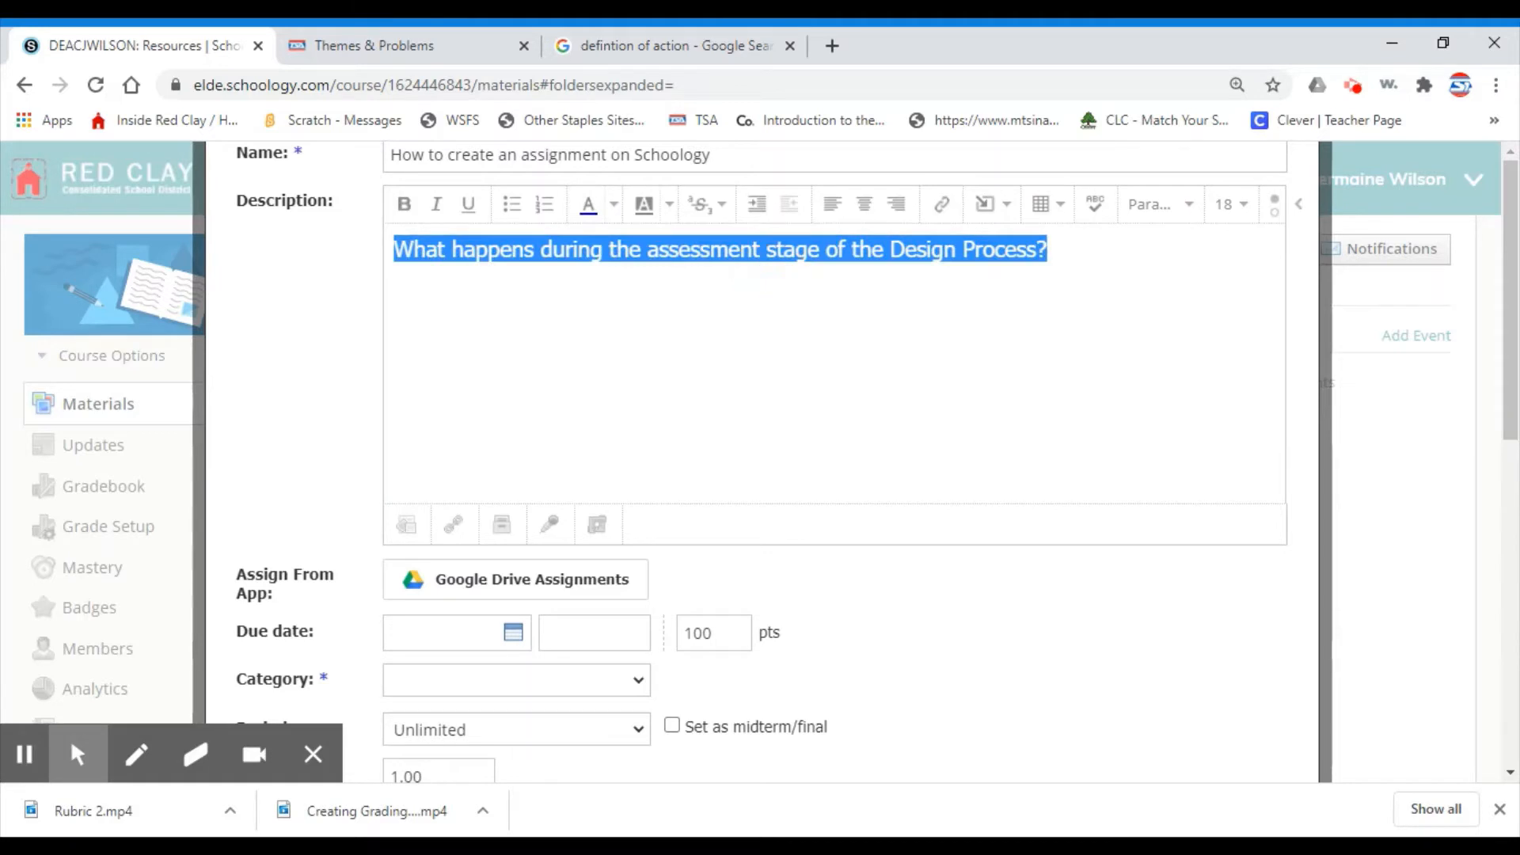
pyautogui.click(890, 250)
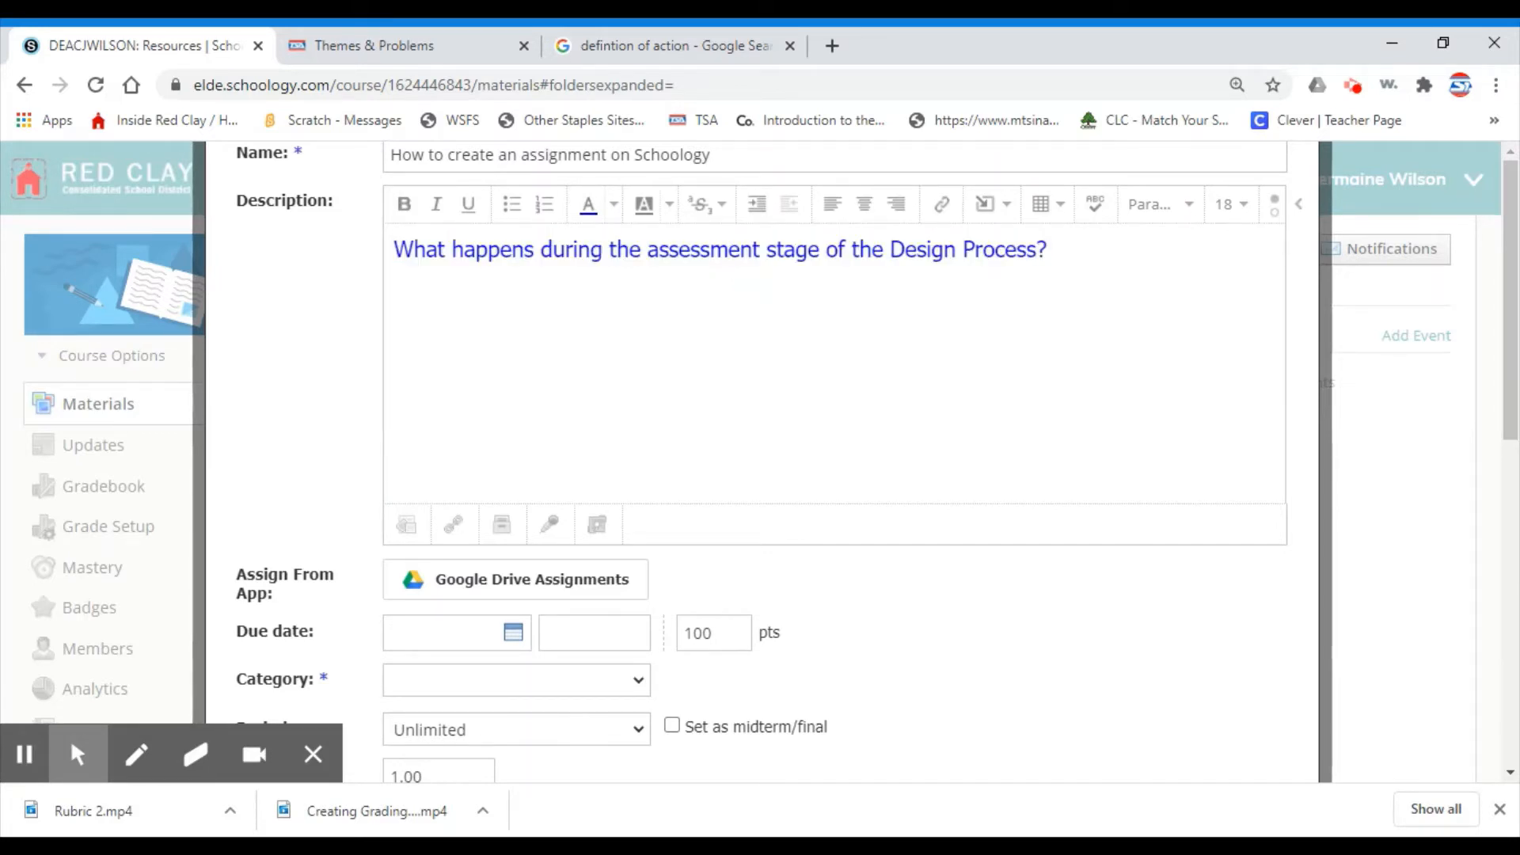
# Set the assignment's due date to August 14, 2020
pyautogui.scroll(-3, 671, 417)
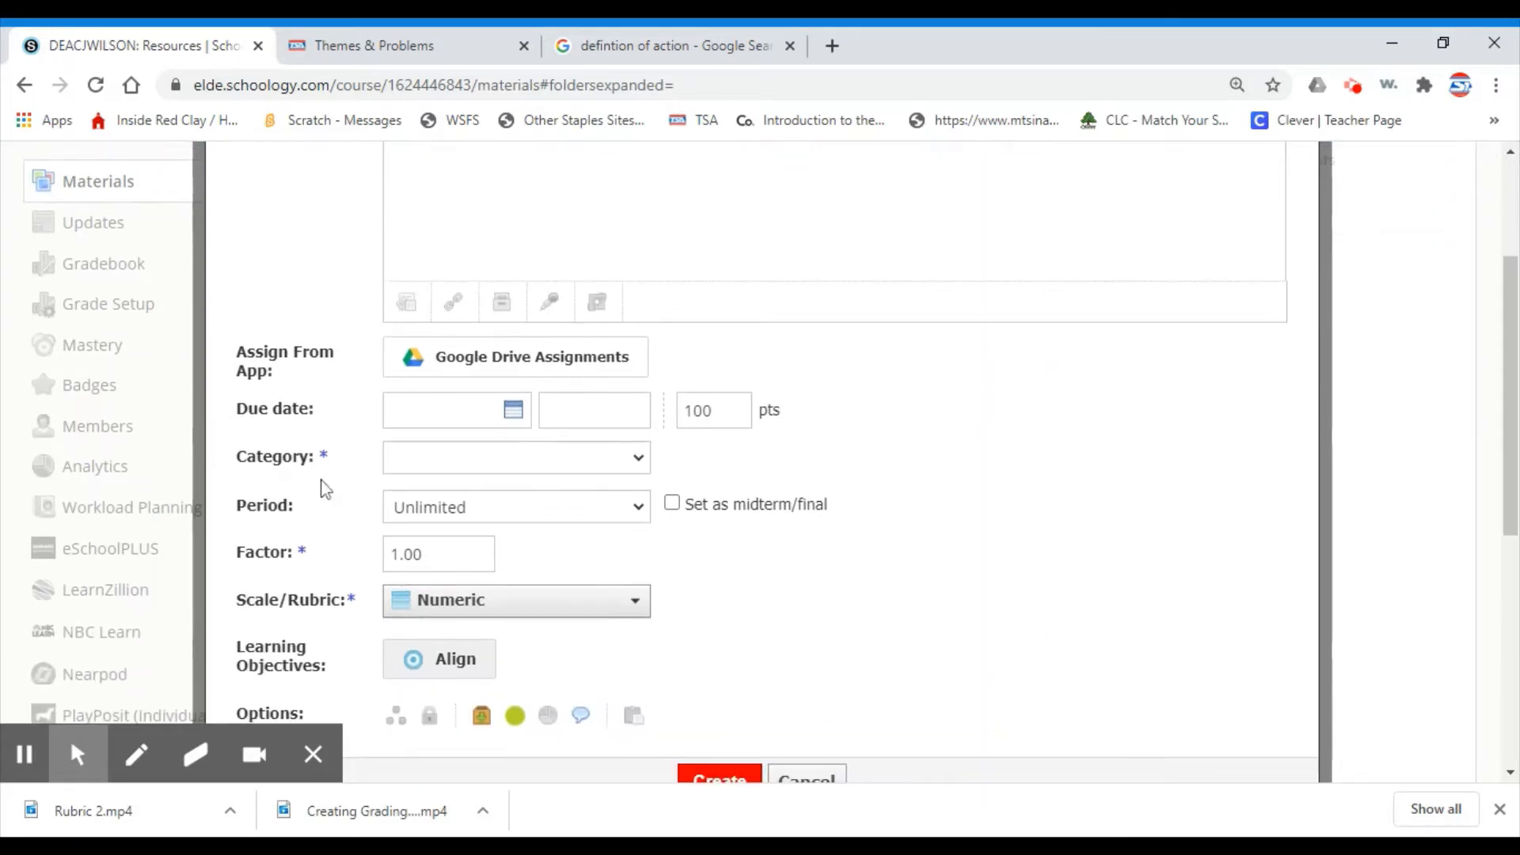
pyautogui.click(519, 422)
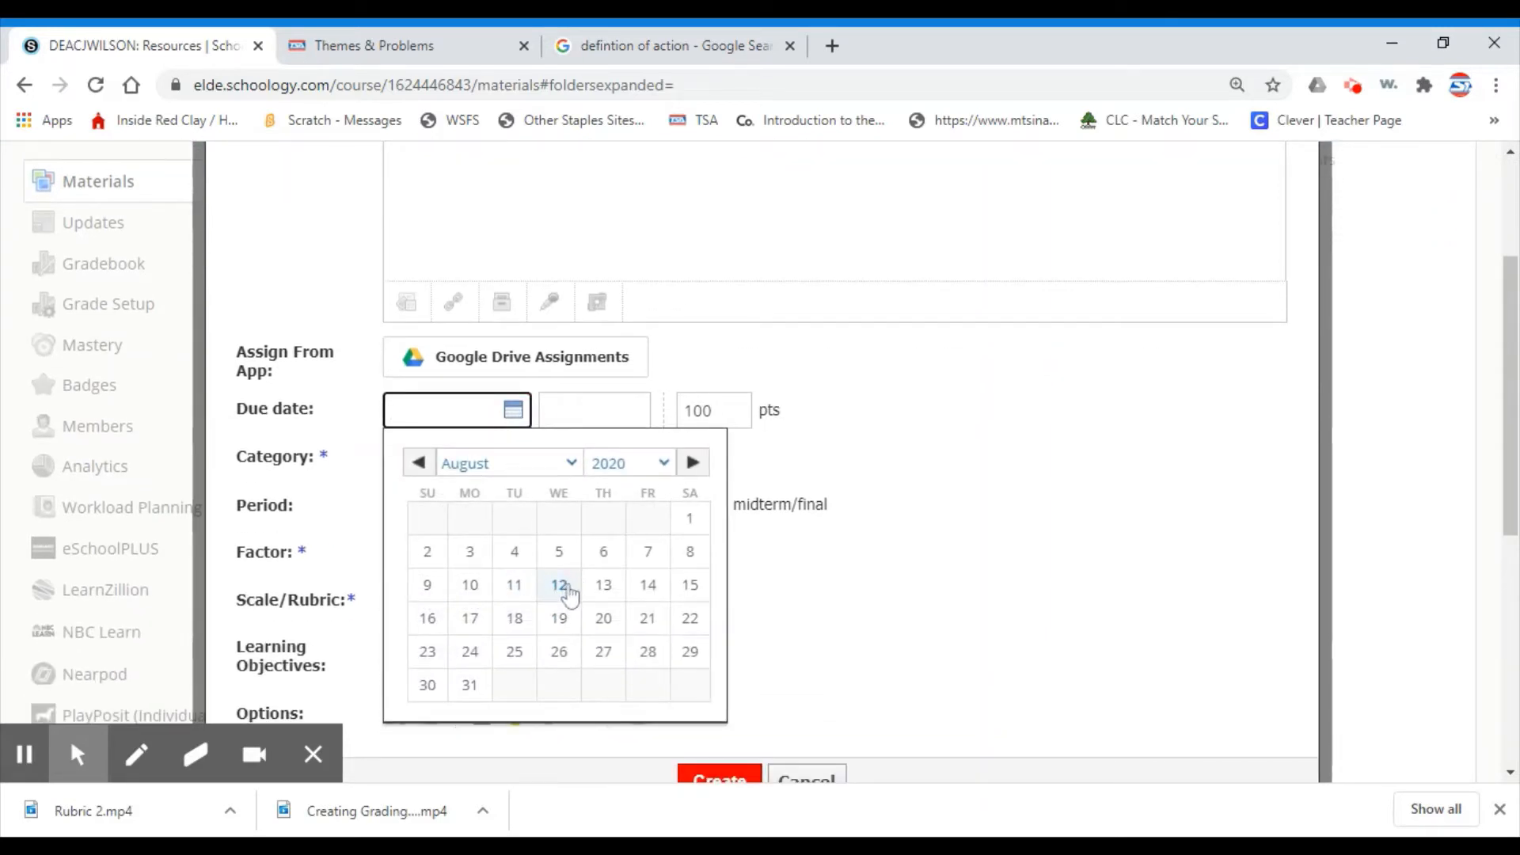
pyautogui.click(640, 592)
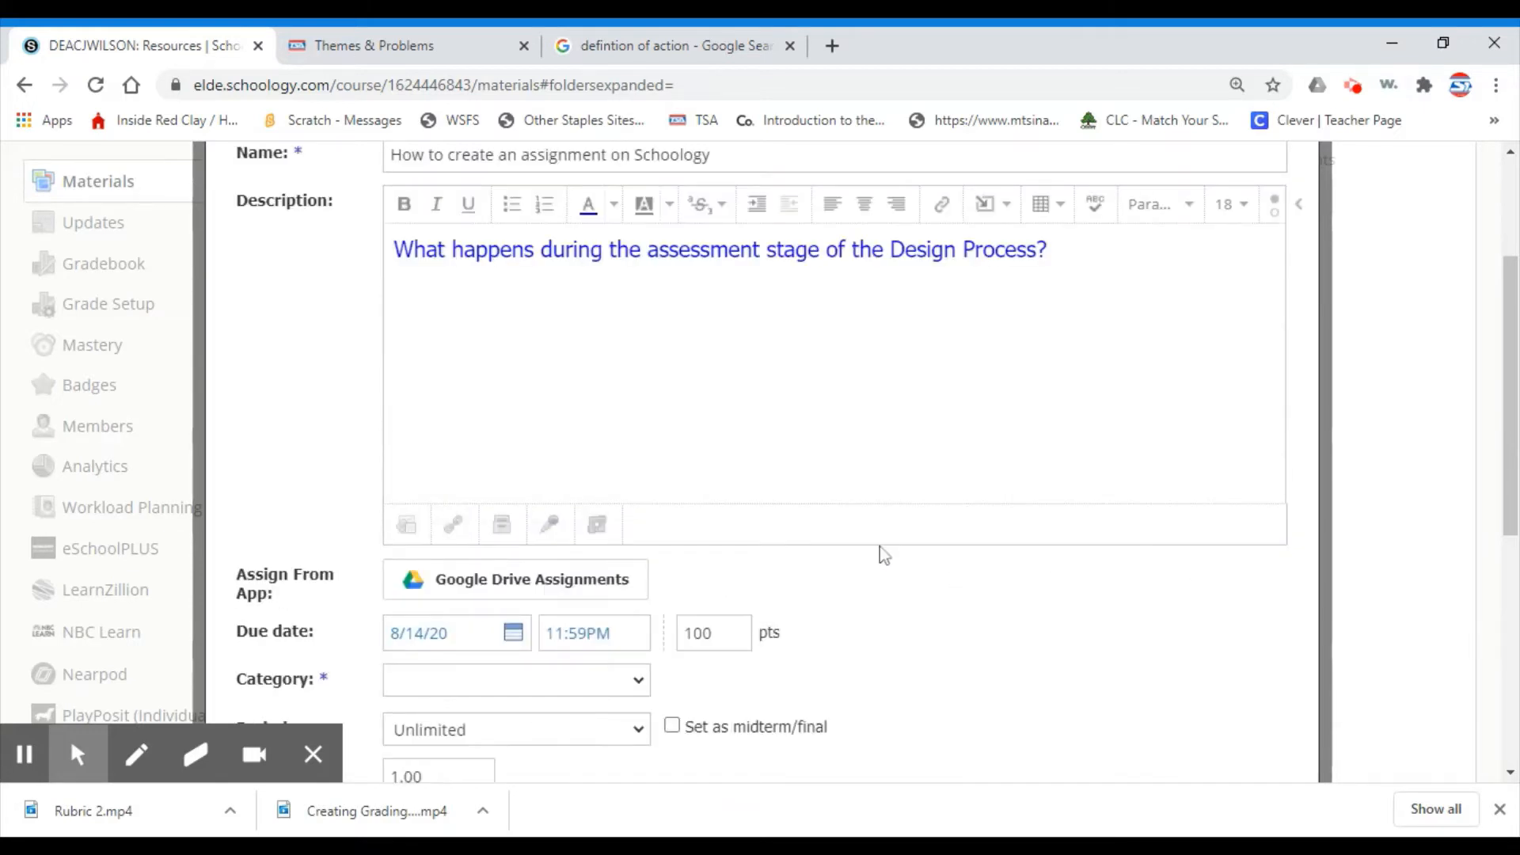
# Set the assignment's grading factor to 1.5
pyautogui.scroll(-2, 881, 546)
pyautogui.scroll(-2, 891, 560)
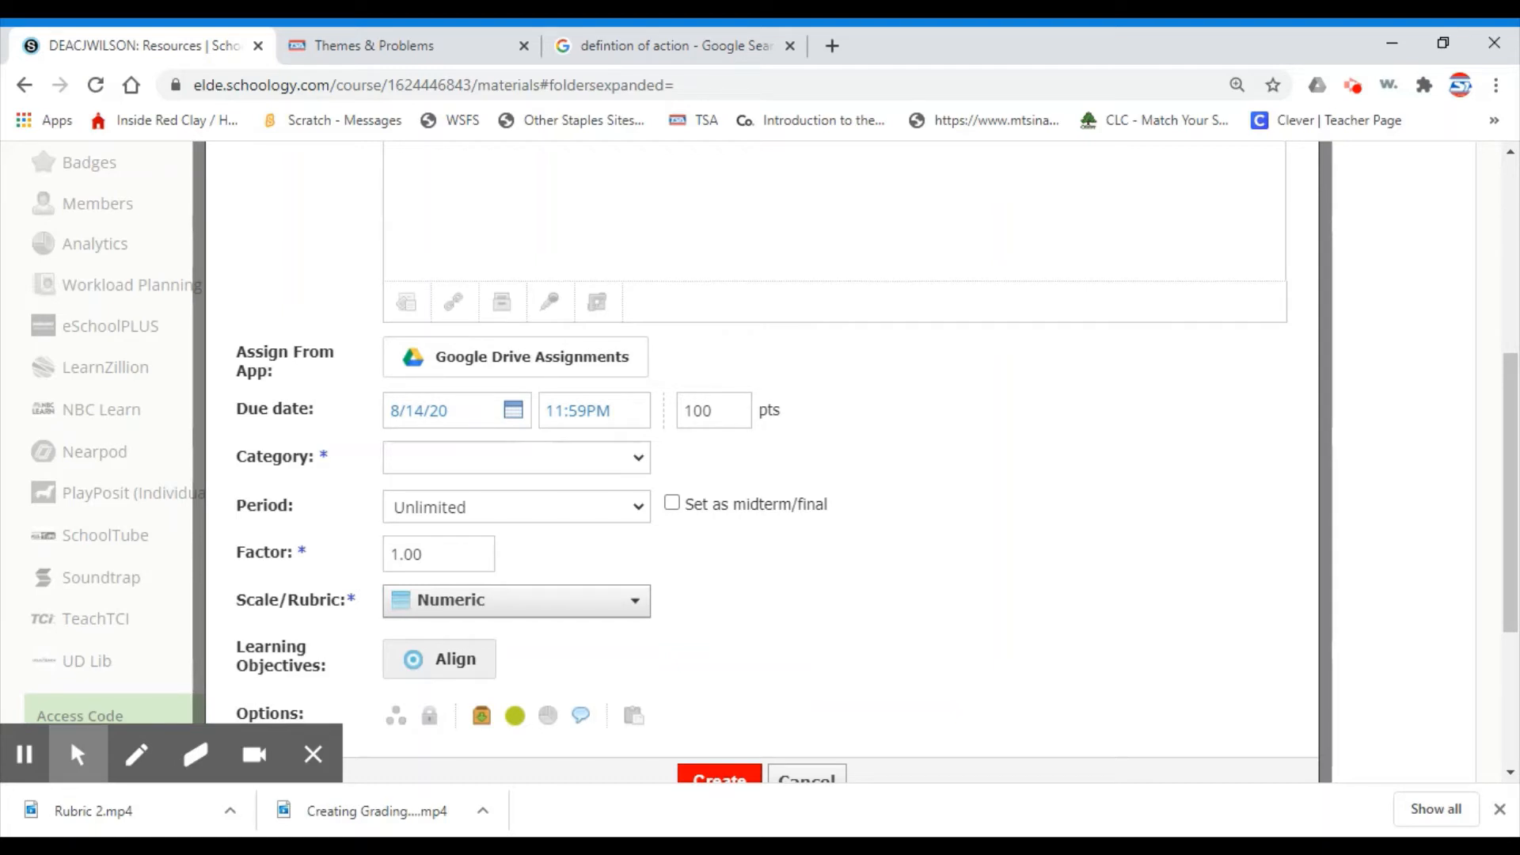
pyautogui.click(399, 554)
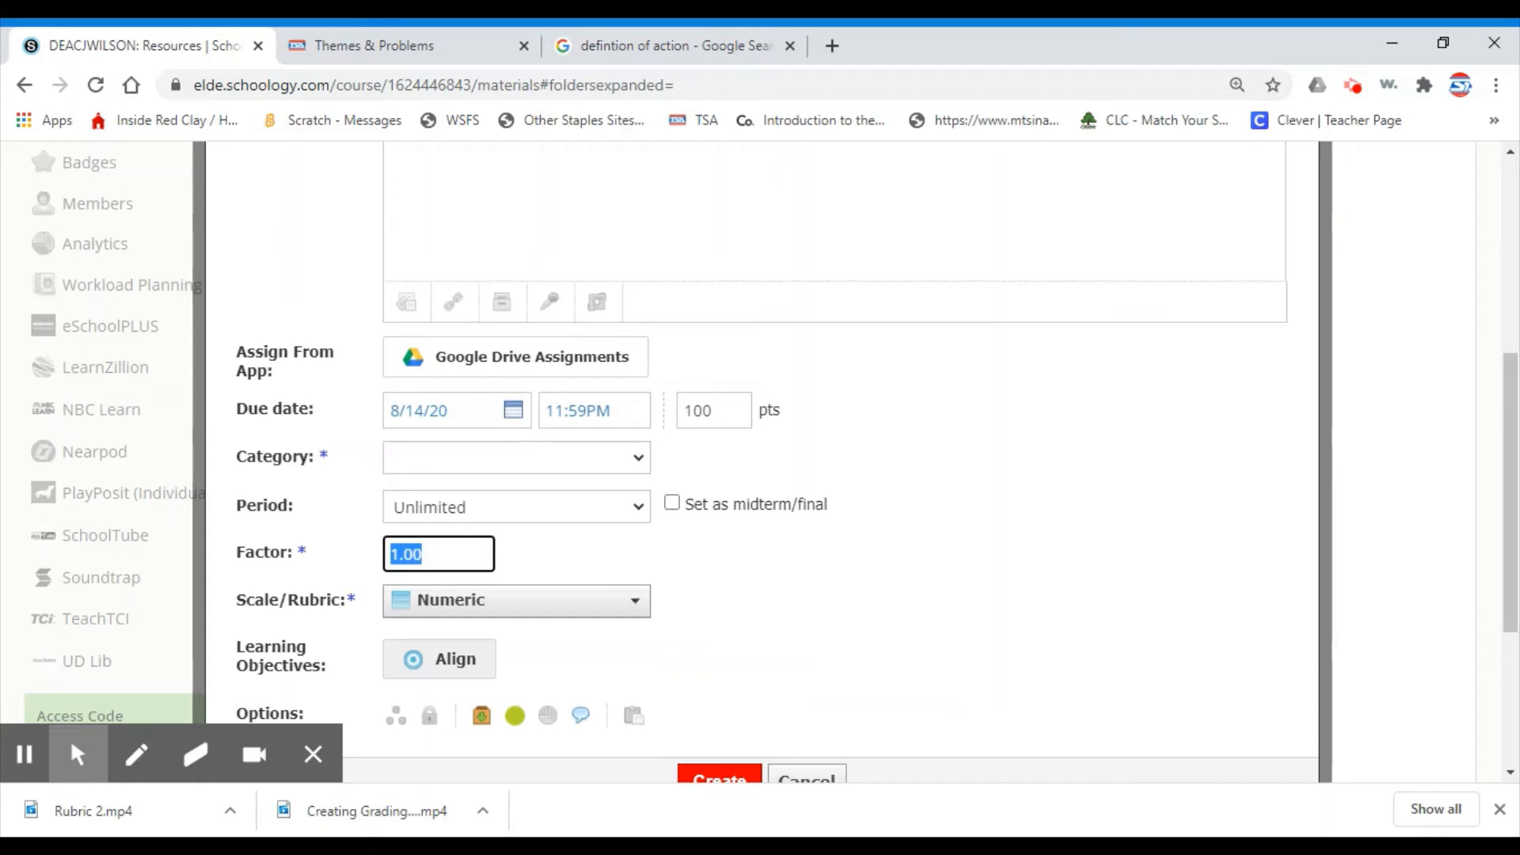
pyautogui.write('1.5')
pyautogui.click(788, 563)
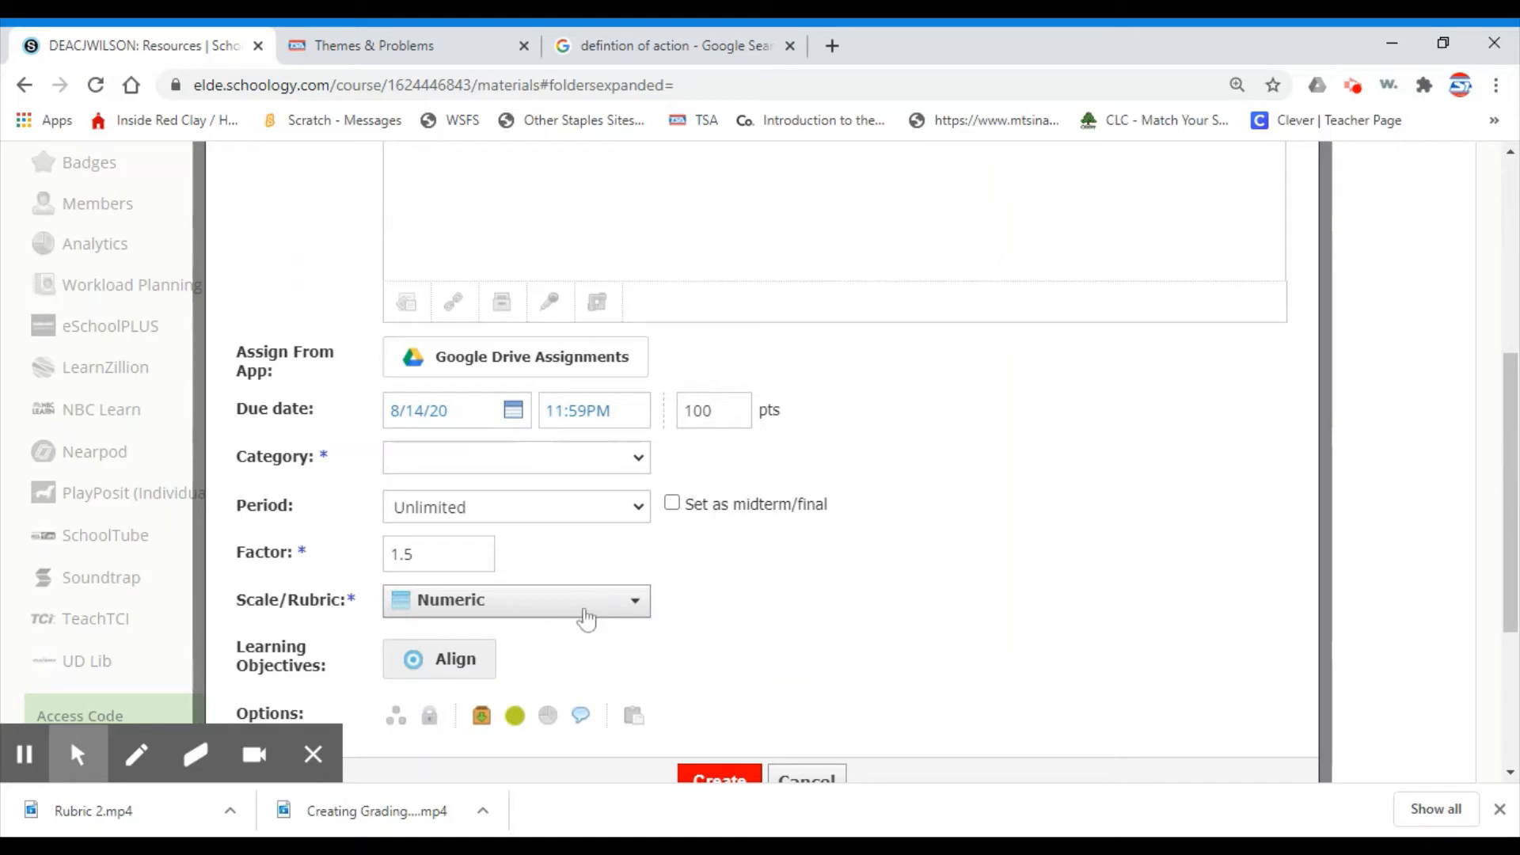
# Replace the Numeric scale with the existing Interviewing Strategies rubric for grading the assignment
pyautogui.scroll(-1, 929, 523)
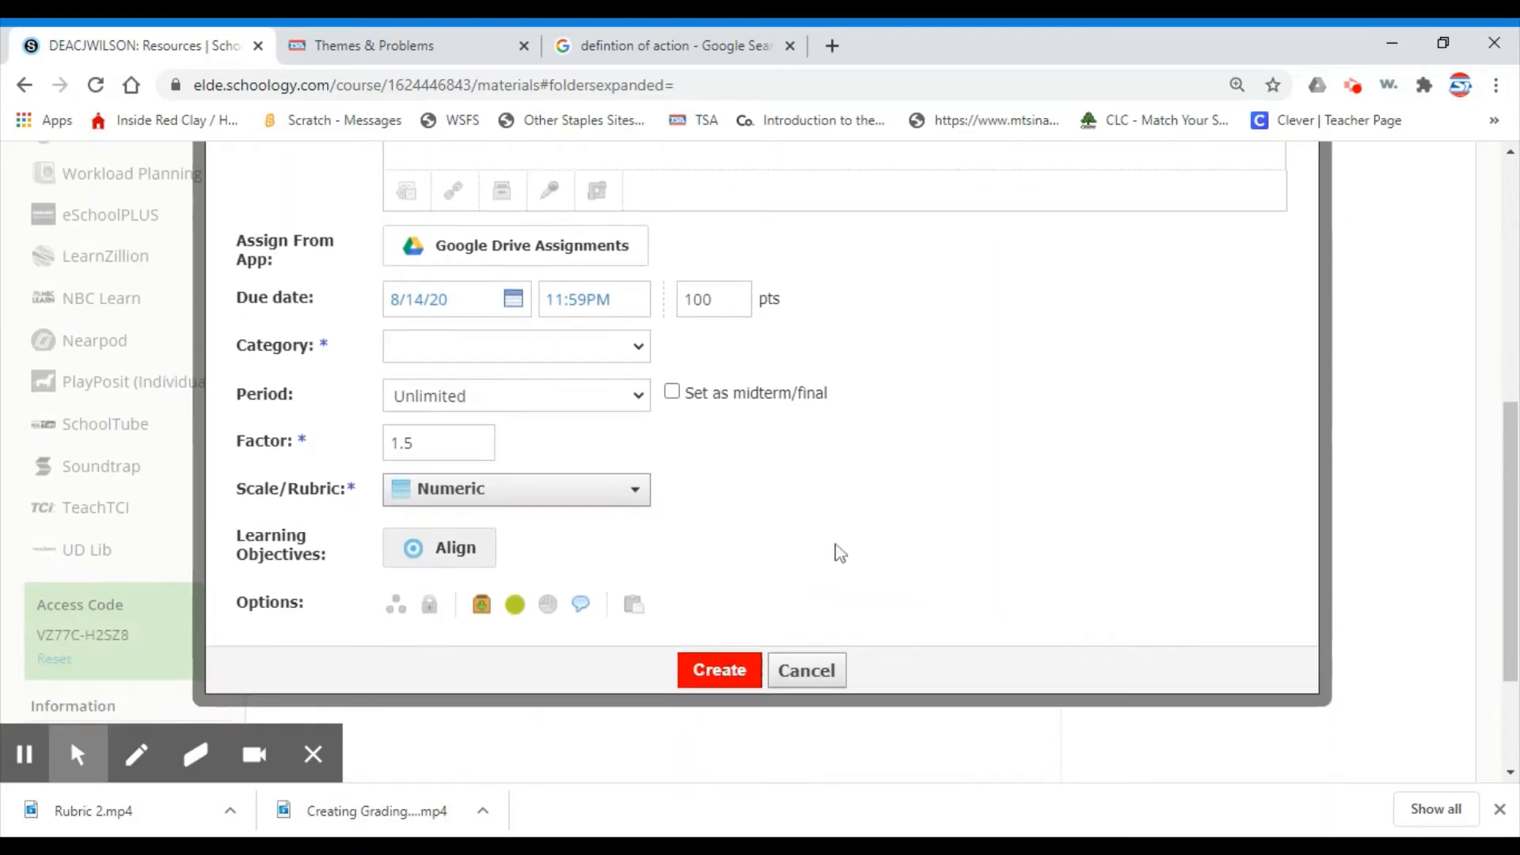
pyautogui.click(638, 492)
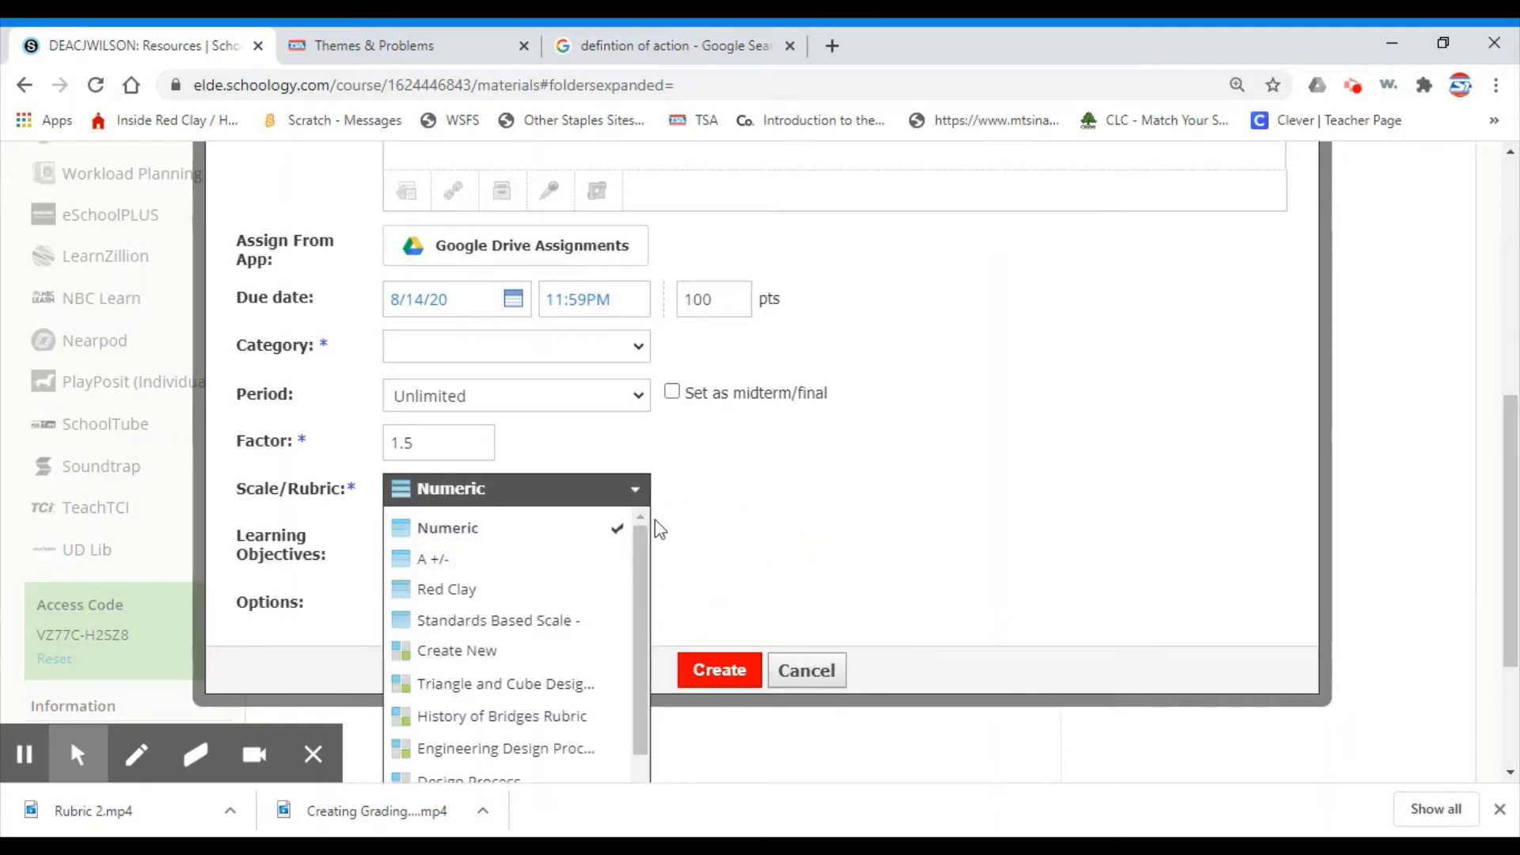
pyautogui.scroll(-3, 576, 611)
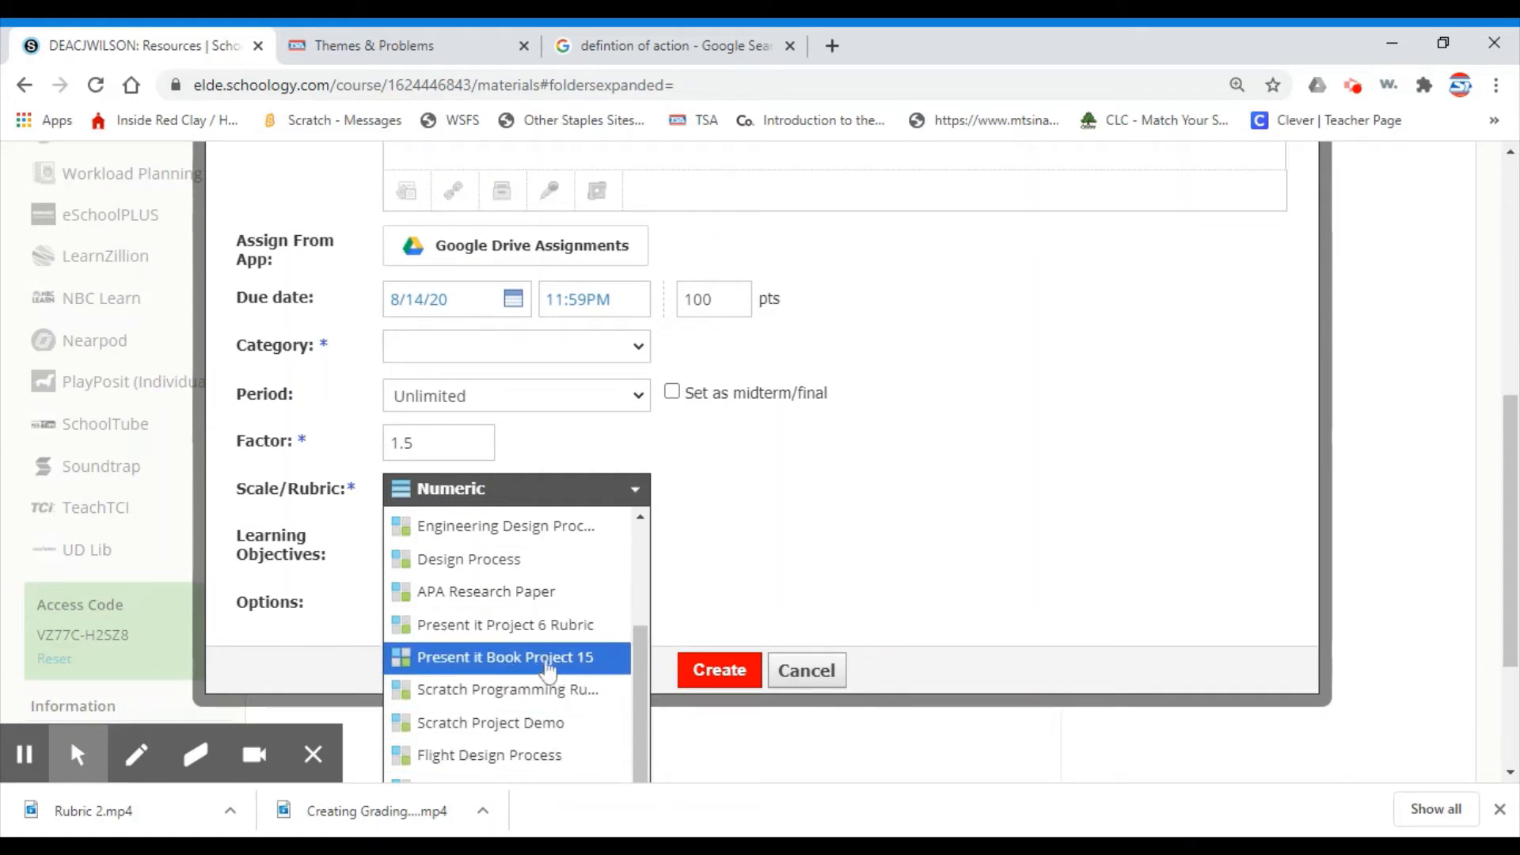
pyautogui.scroll(-2, 550, 667)
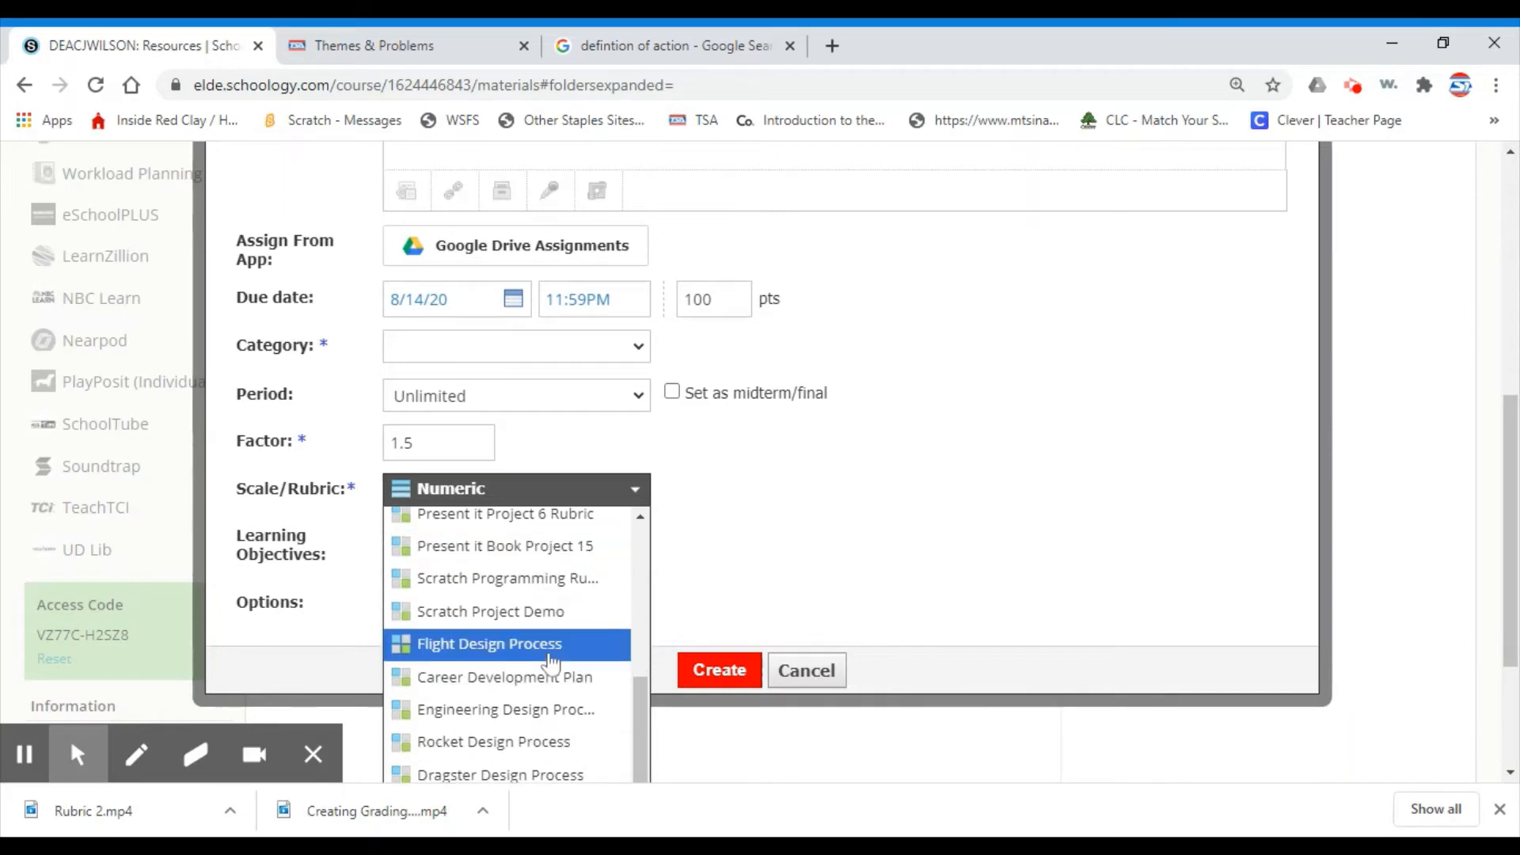
pyautogui.scroll(-3, 552, 665)
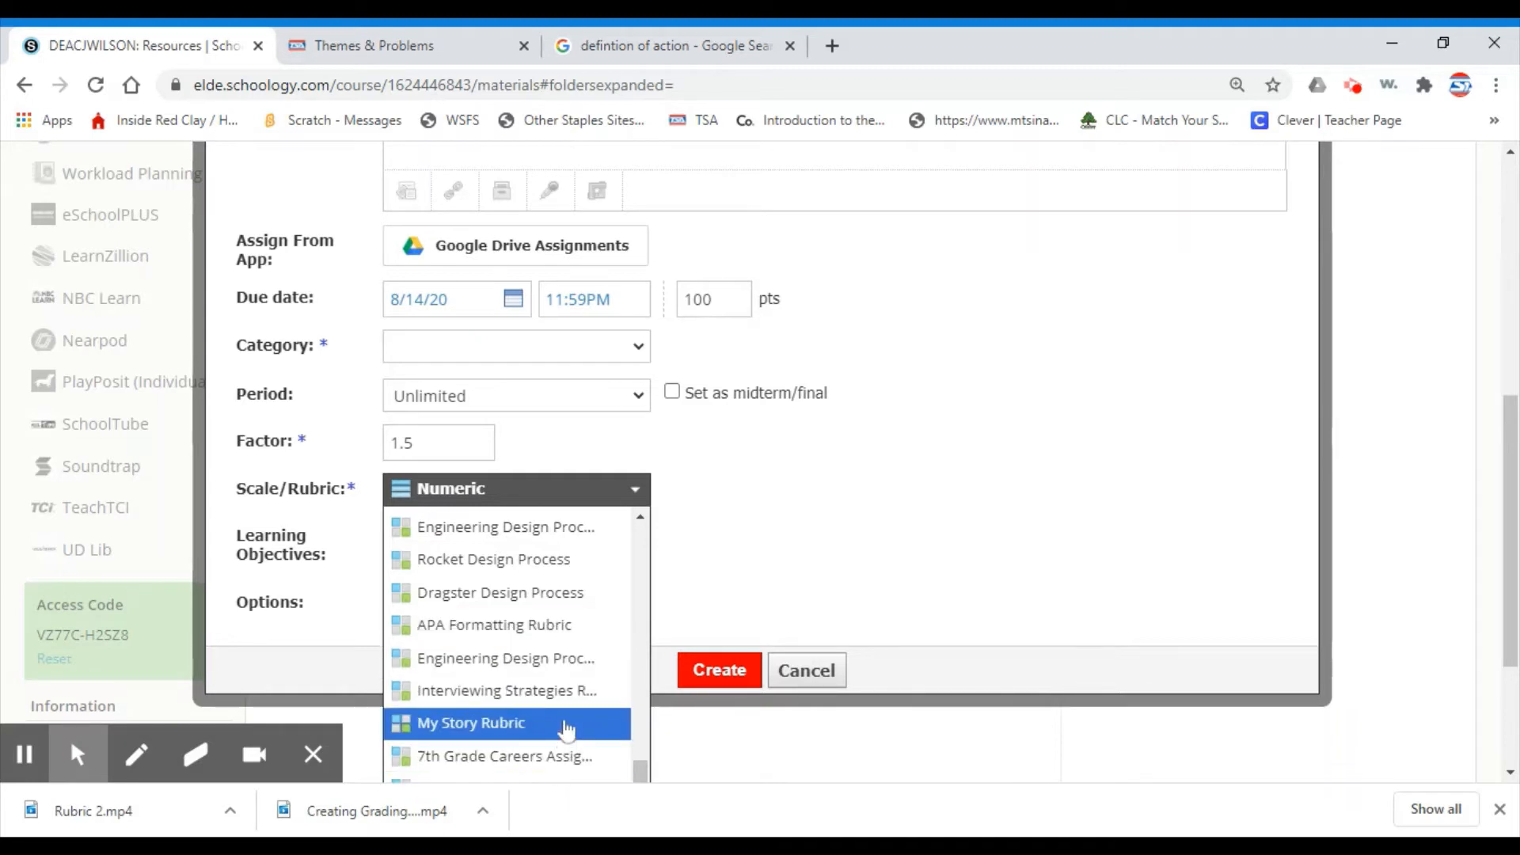
pyautogui.click(563, 693)
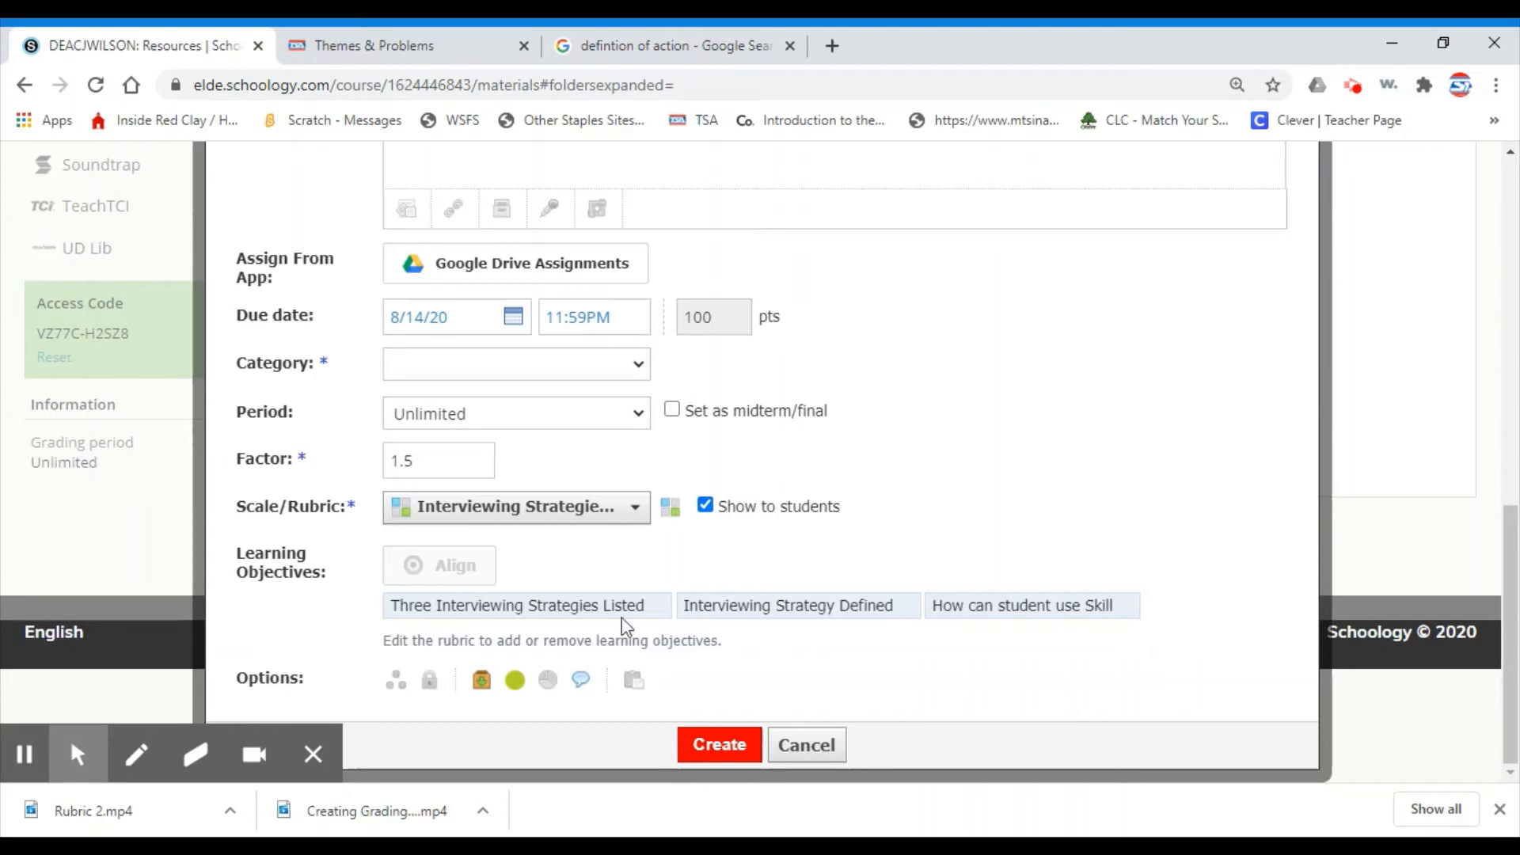
# Turn student submissions off for the assignment and enable them again
pyautogui.scroll(4, 874, 413)
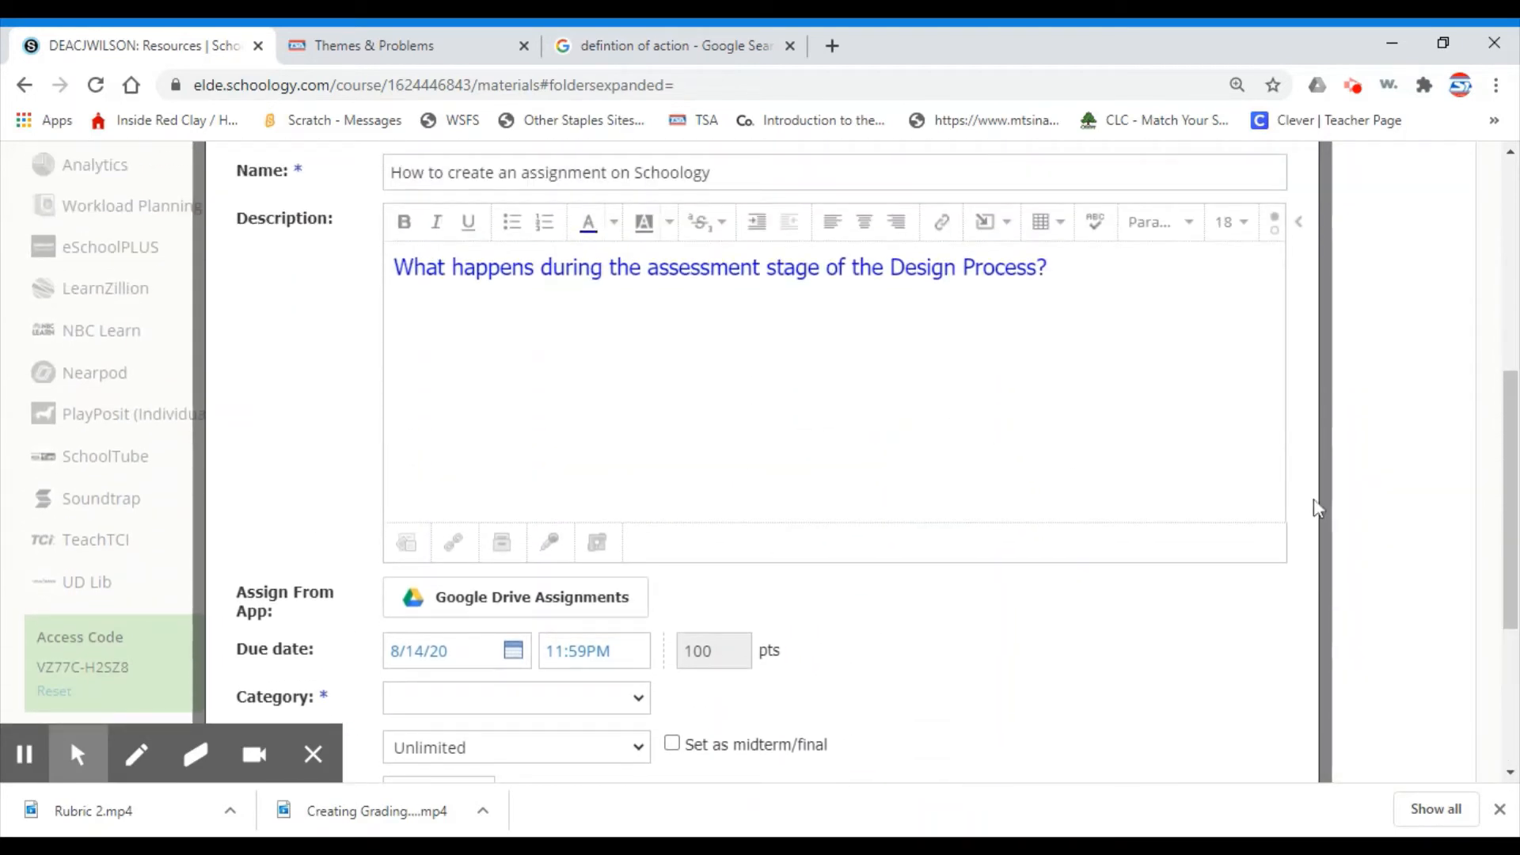
pyautogui.scroll(-4, 1317, 502)
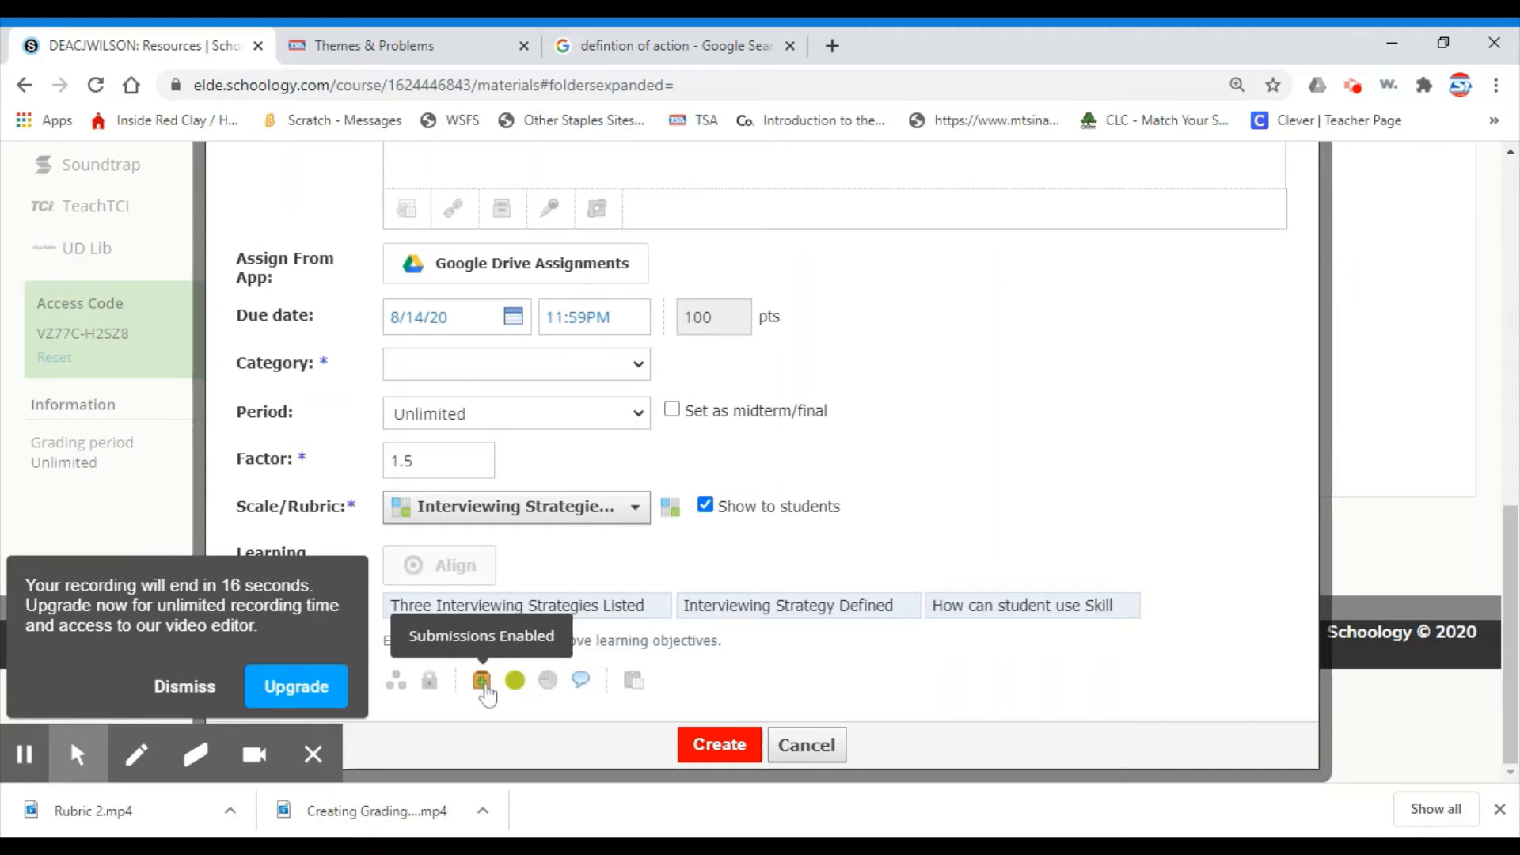
pyautogui.scroll(4, 487, 695)
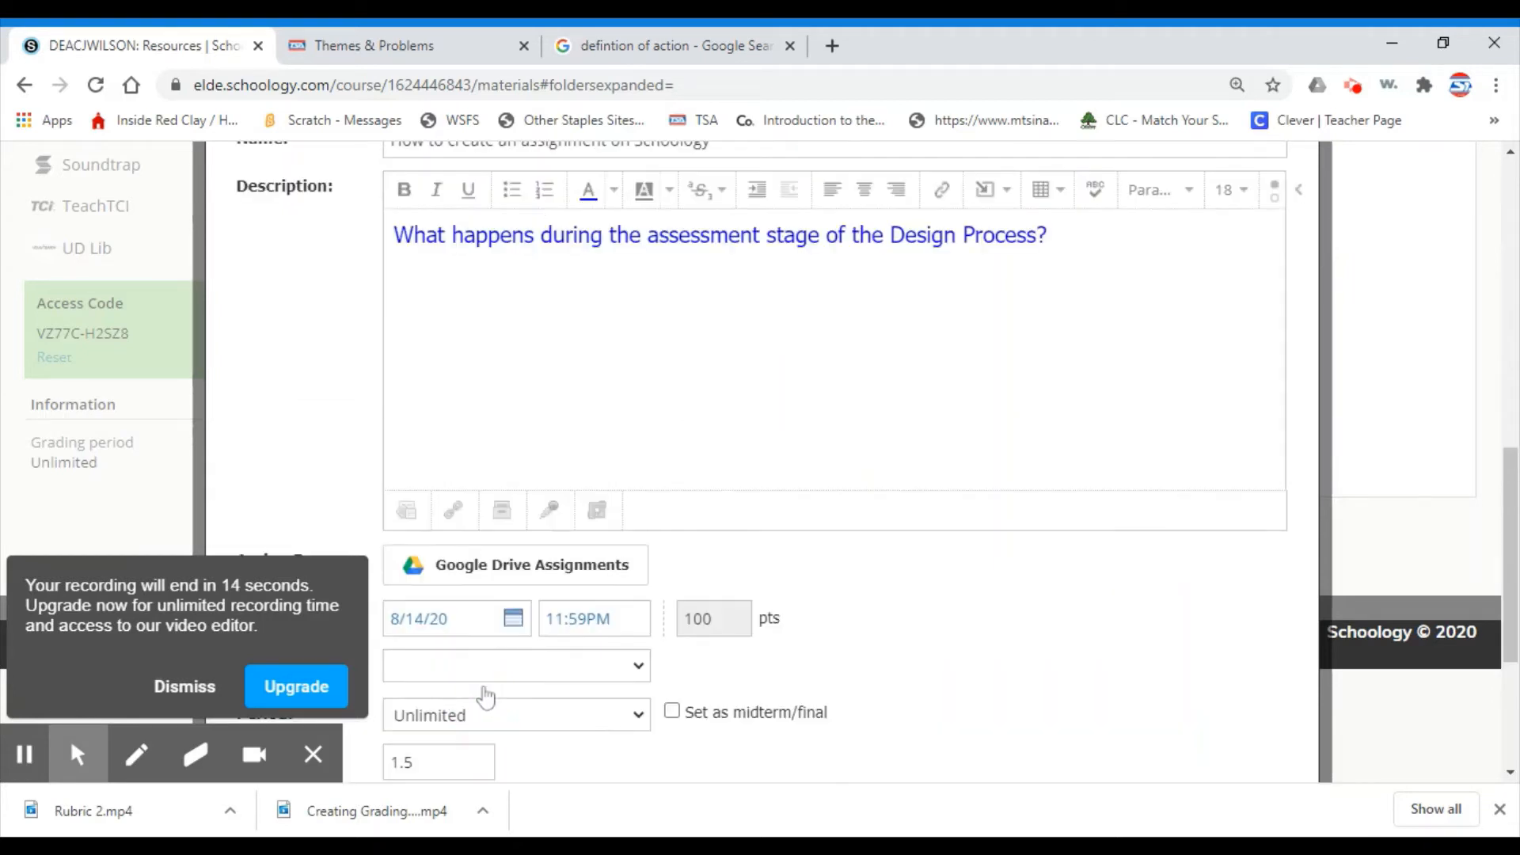
pyautogui.scroll(-4, 845, 570)
pyautogui.click(483, 683)
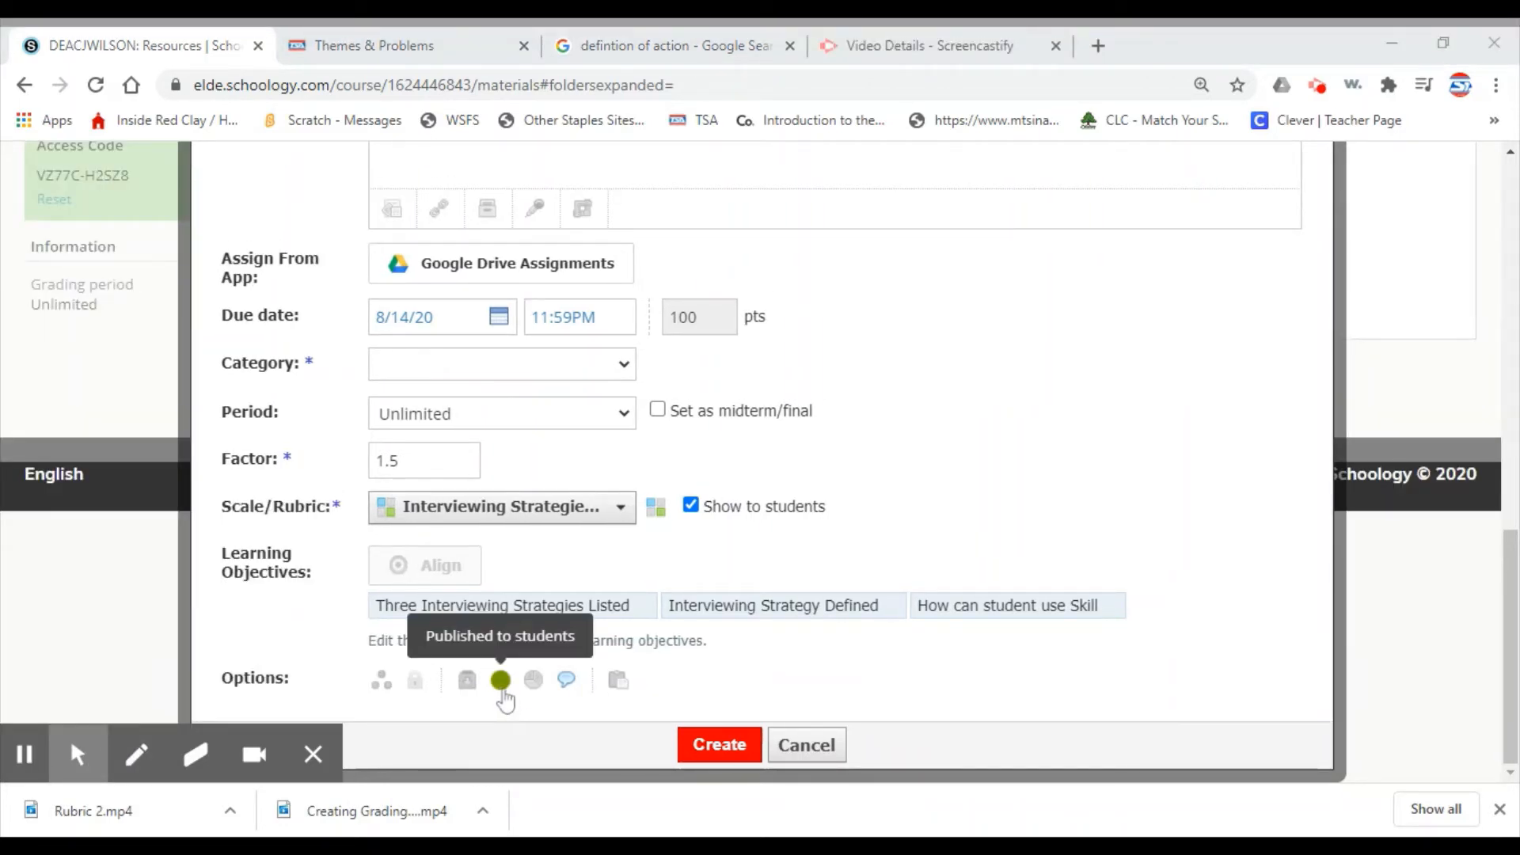
pyautogui.click(467, 680)
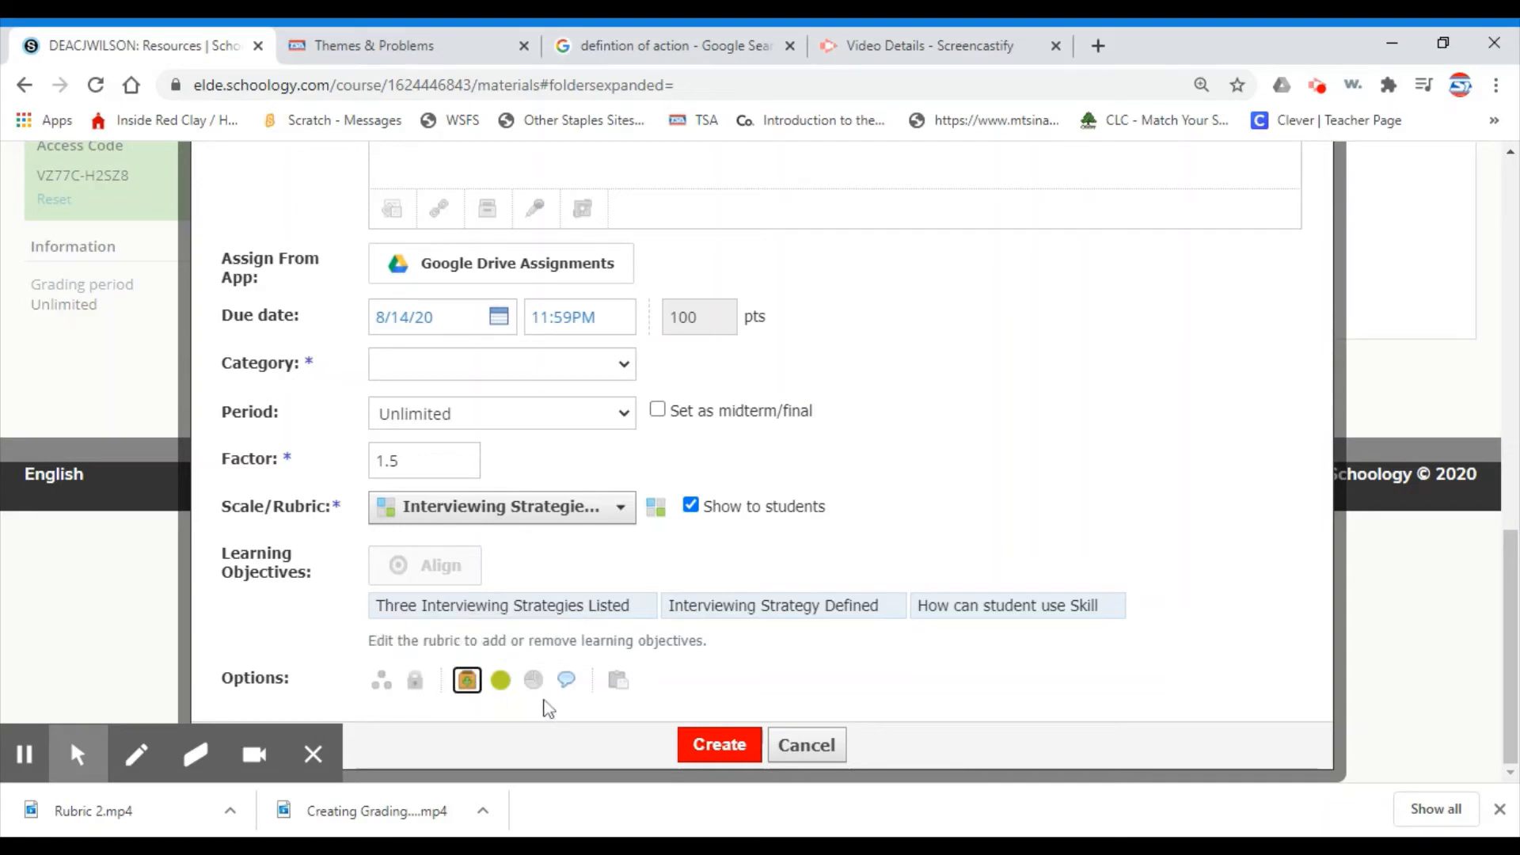
# Toggle the assignment's published status and its lock option, switching each back to its original setting
pyautogui.click(501, 682)
pyautogui.click(504, 683)
pyautogui.click(415, 683)
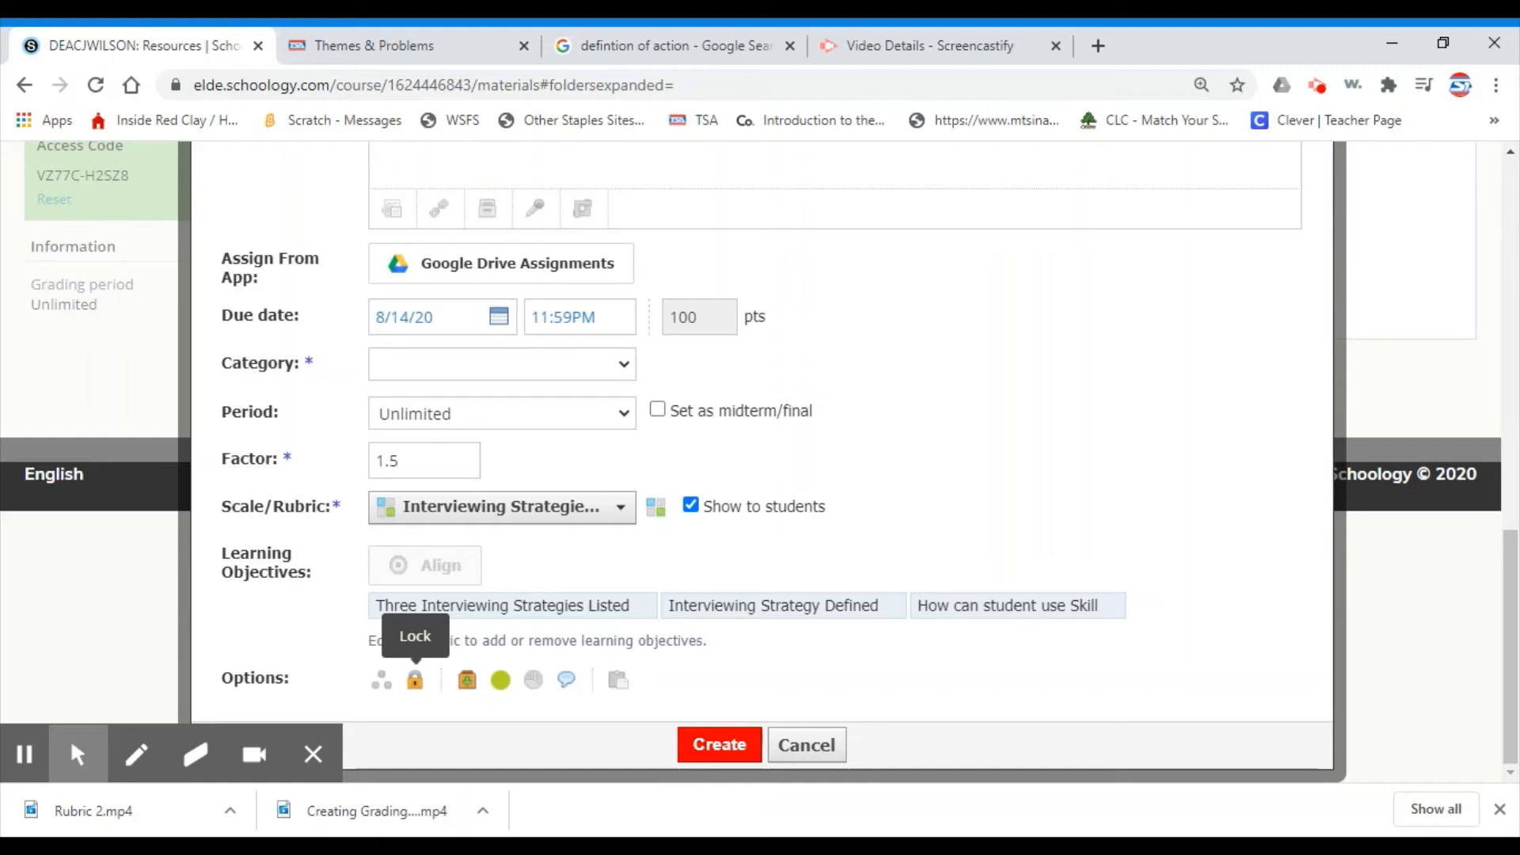
pyautogui.click(422, 690)
pyautogui.scroll(3, 435, 693)
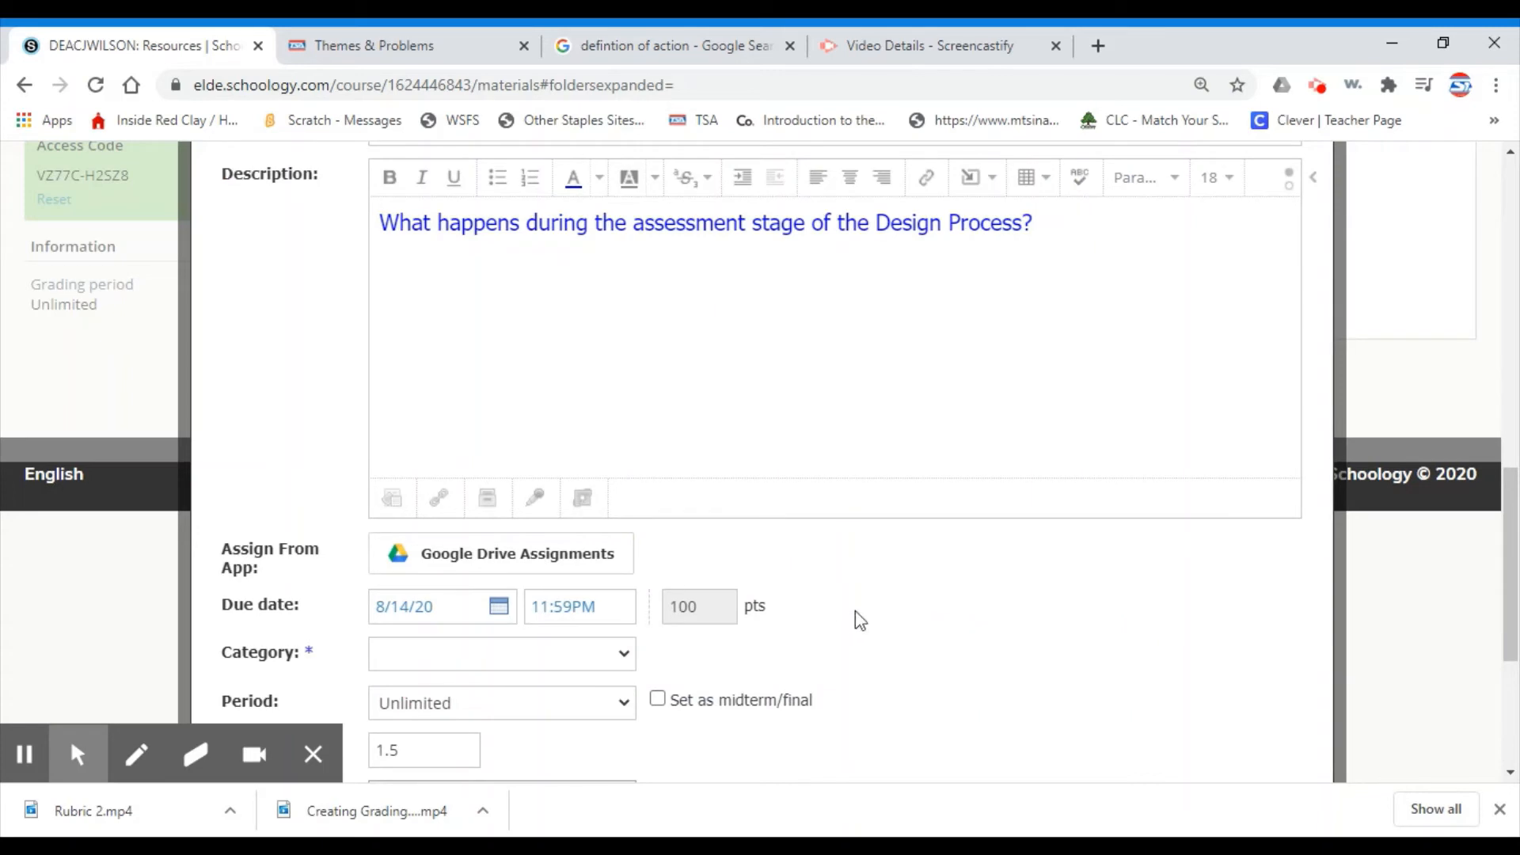
# Lock the assignment on a set date, with the lock date at 8/14/20, 11:59PM
pyautogui.scroll(-3, 855, 612)
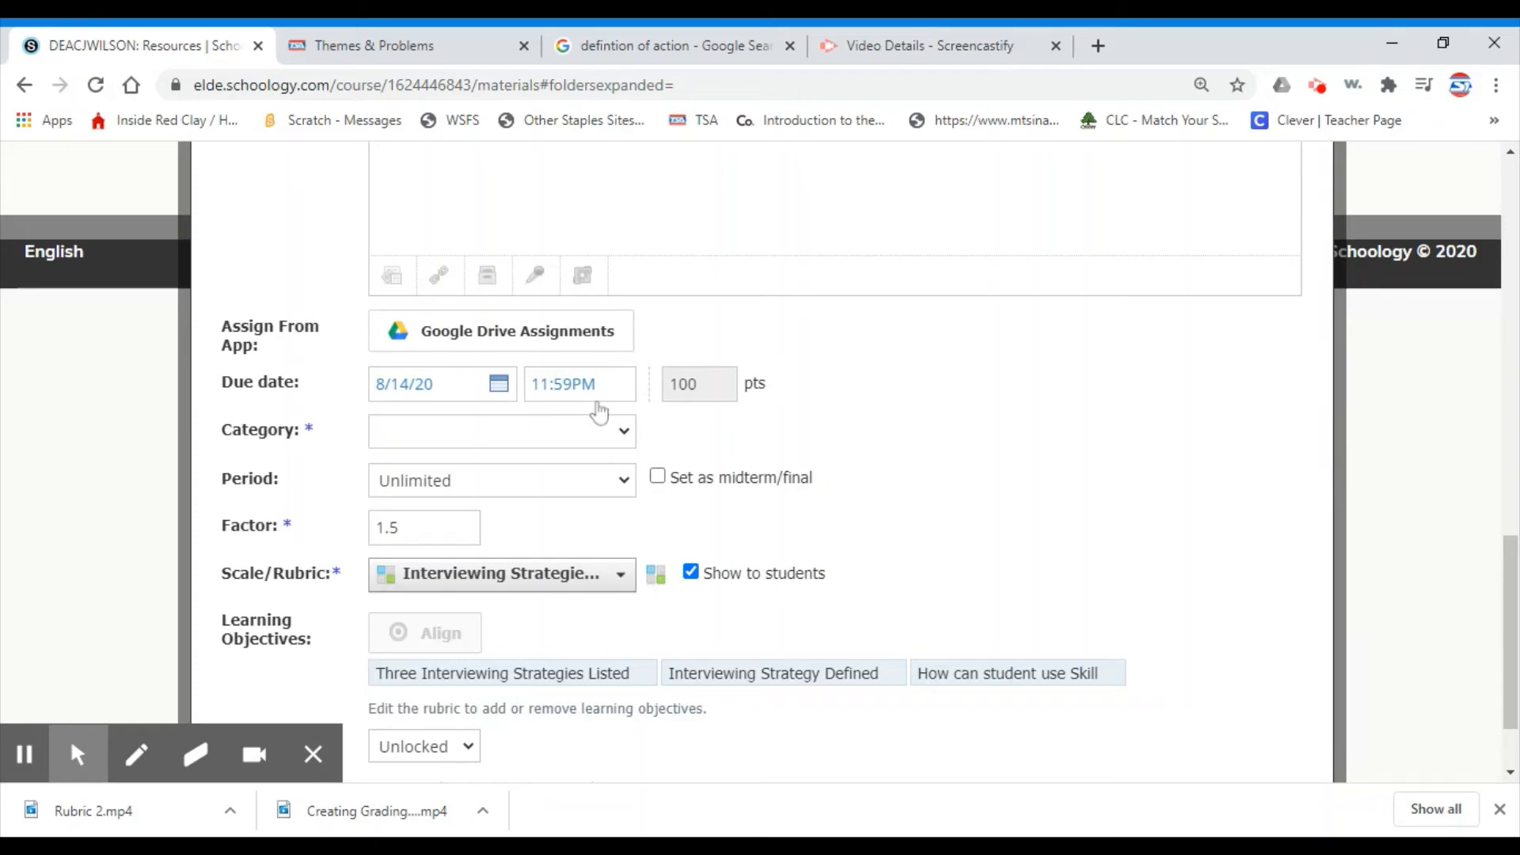
pyautogui.scroll(-1, 1045, 515)
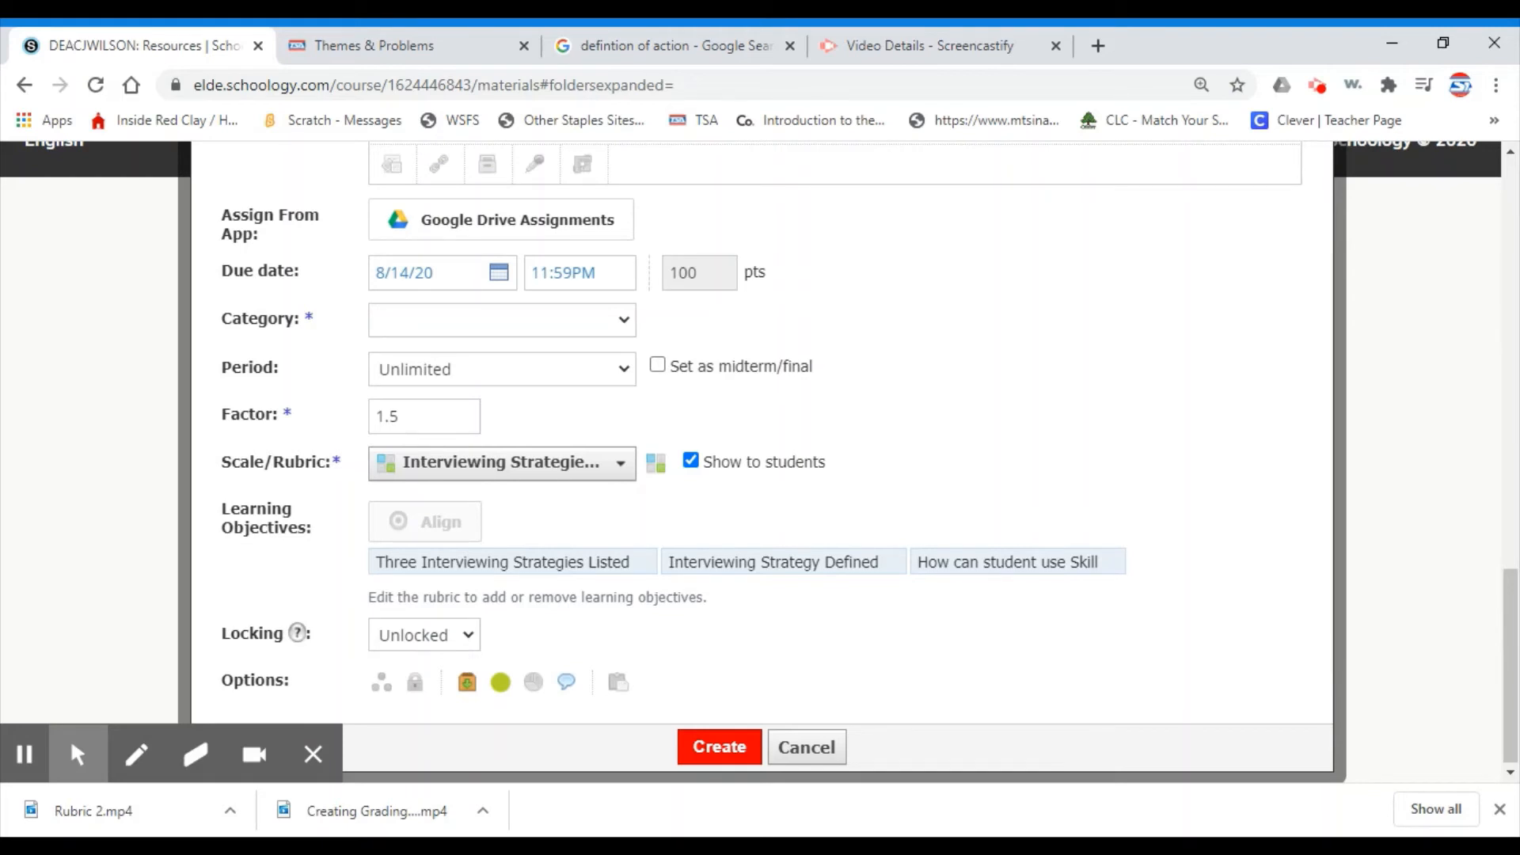
pyautogui.click(420, 693)
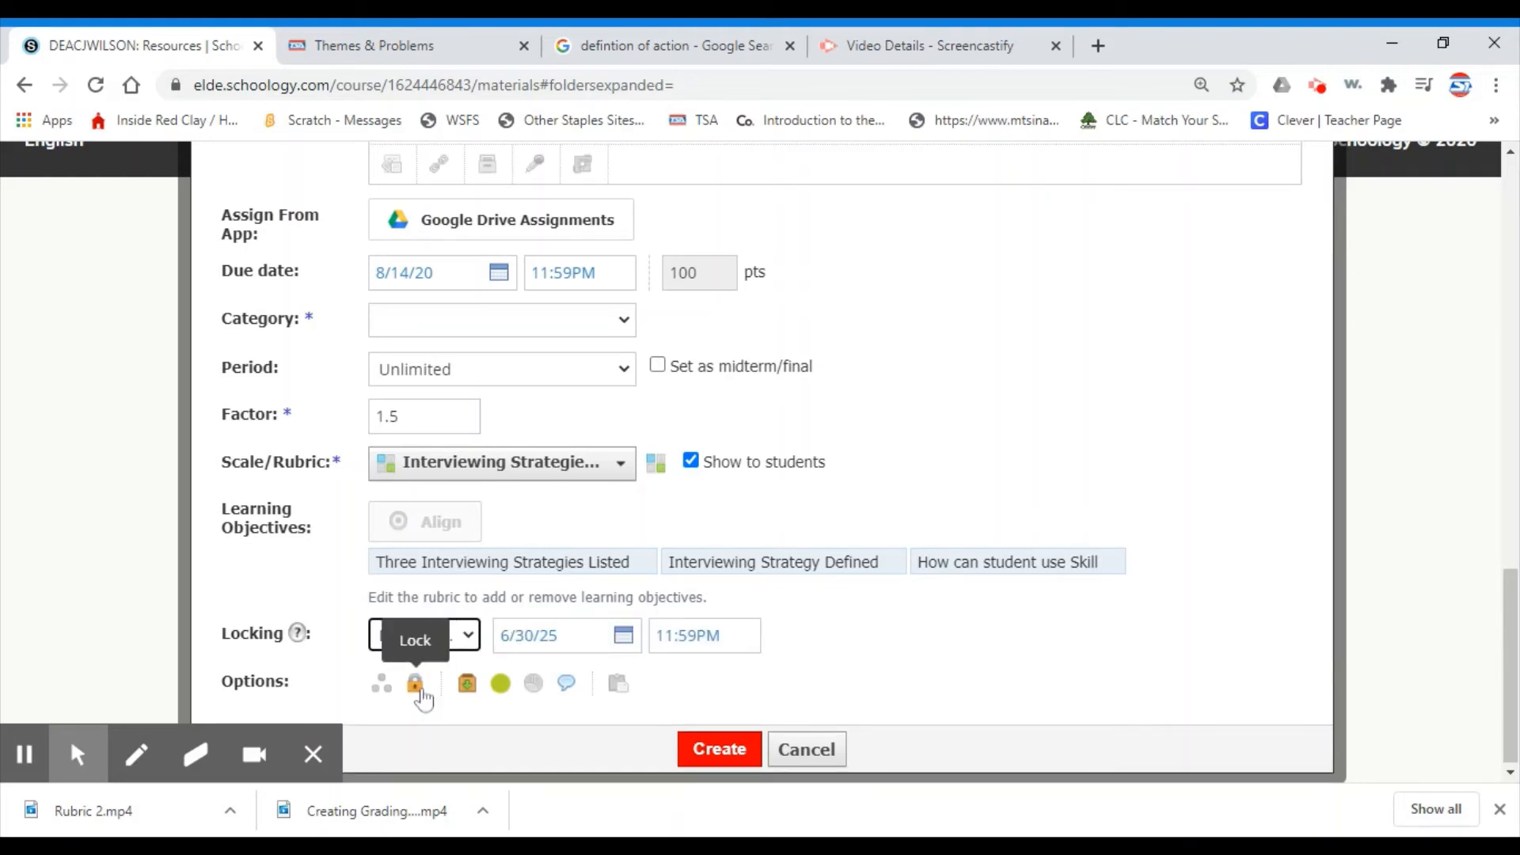
pyautogui.click(621, 634)
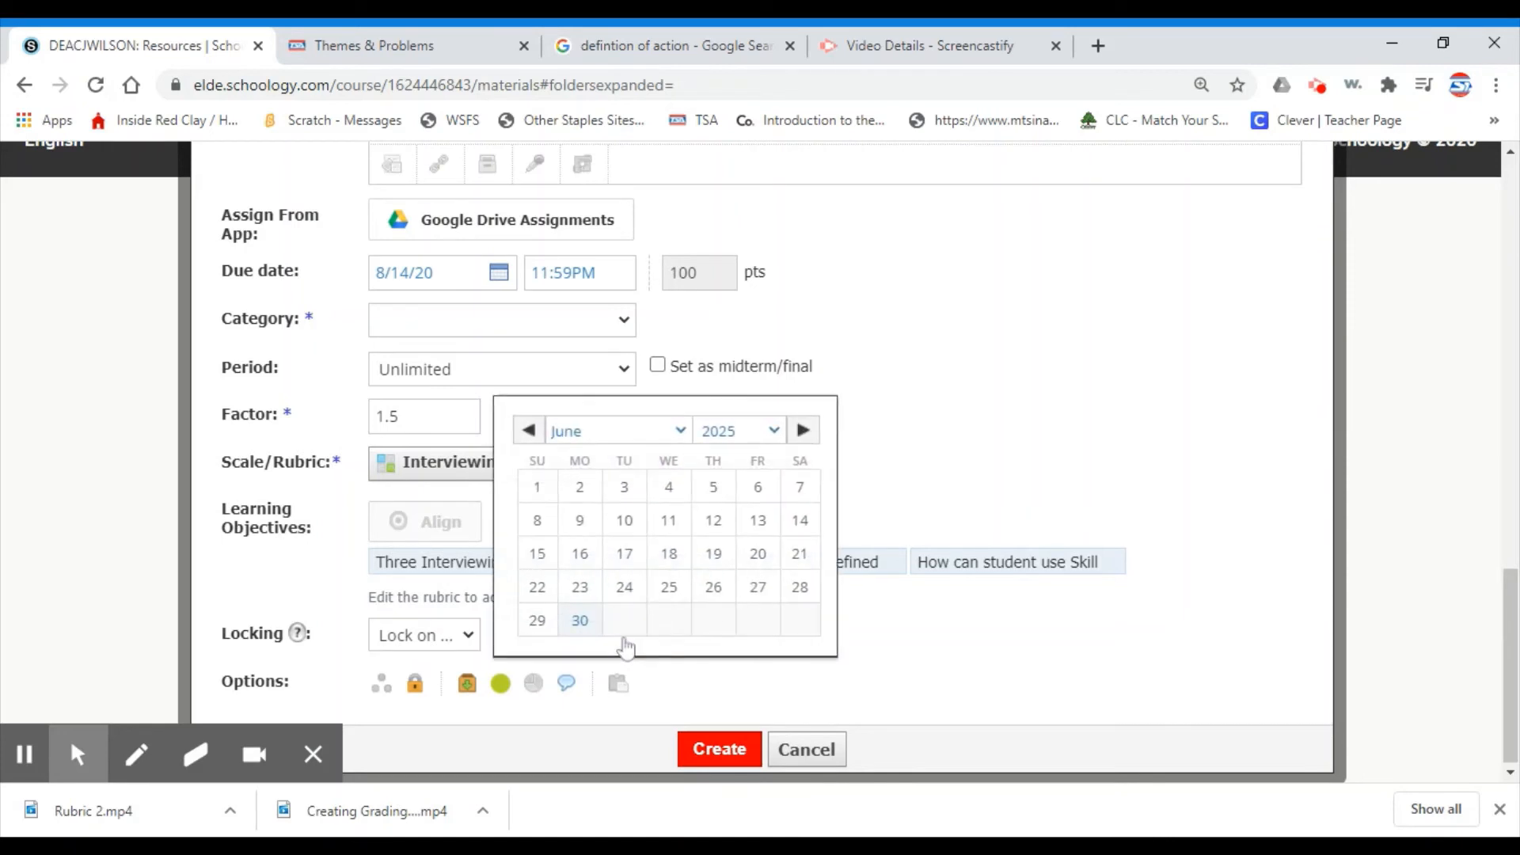
pyautogui.click(816, 437)
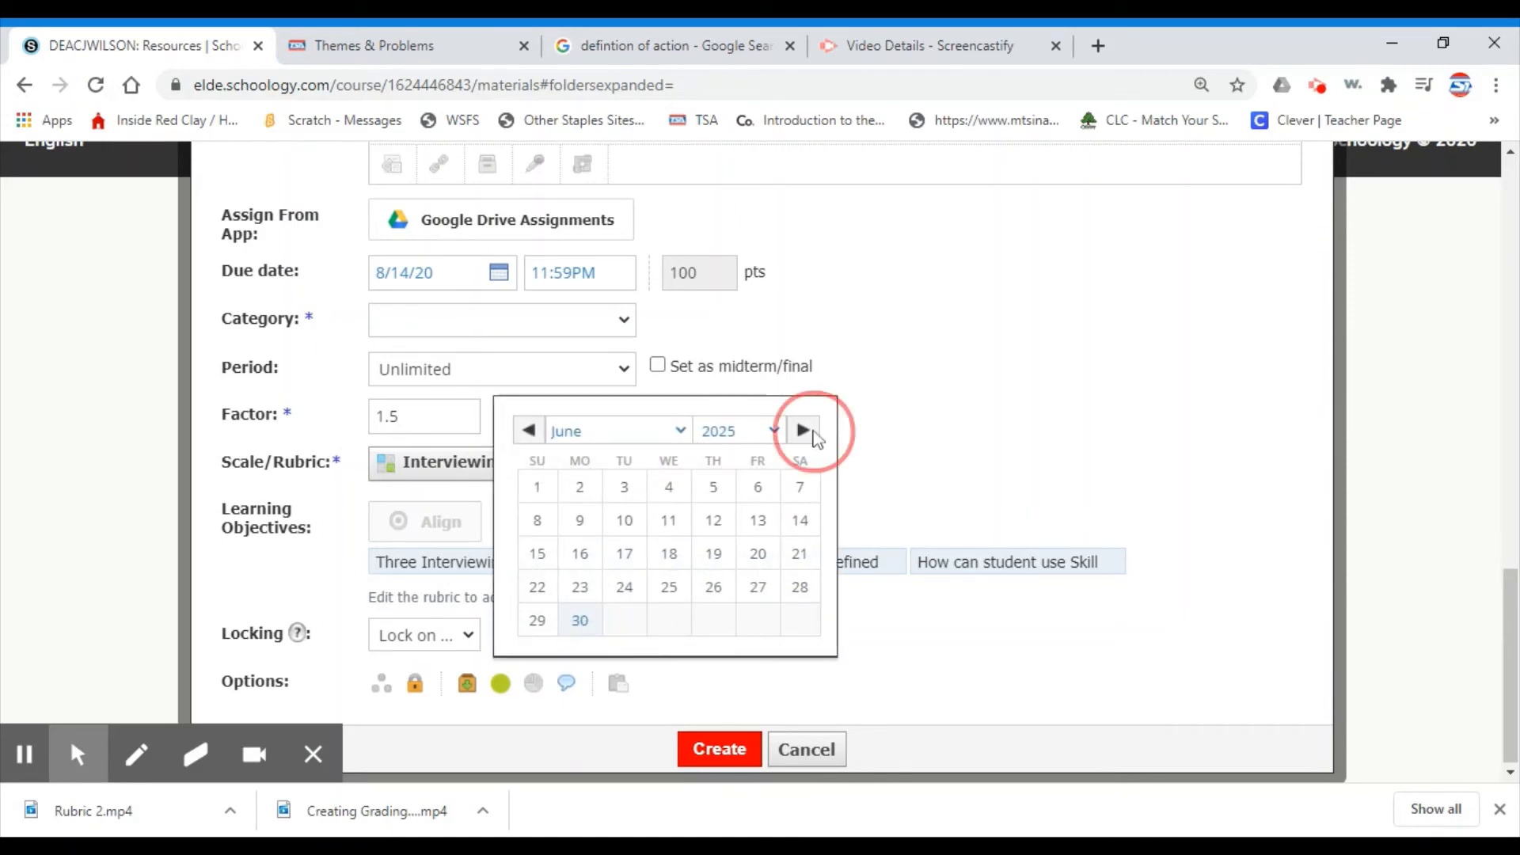
pyautogui.click(804, 430)
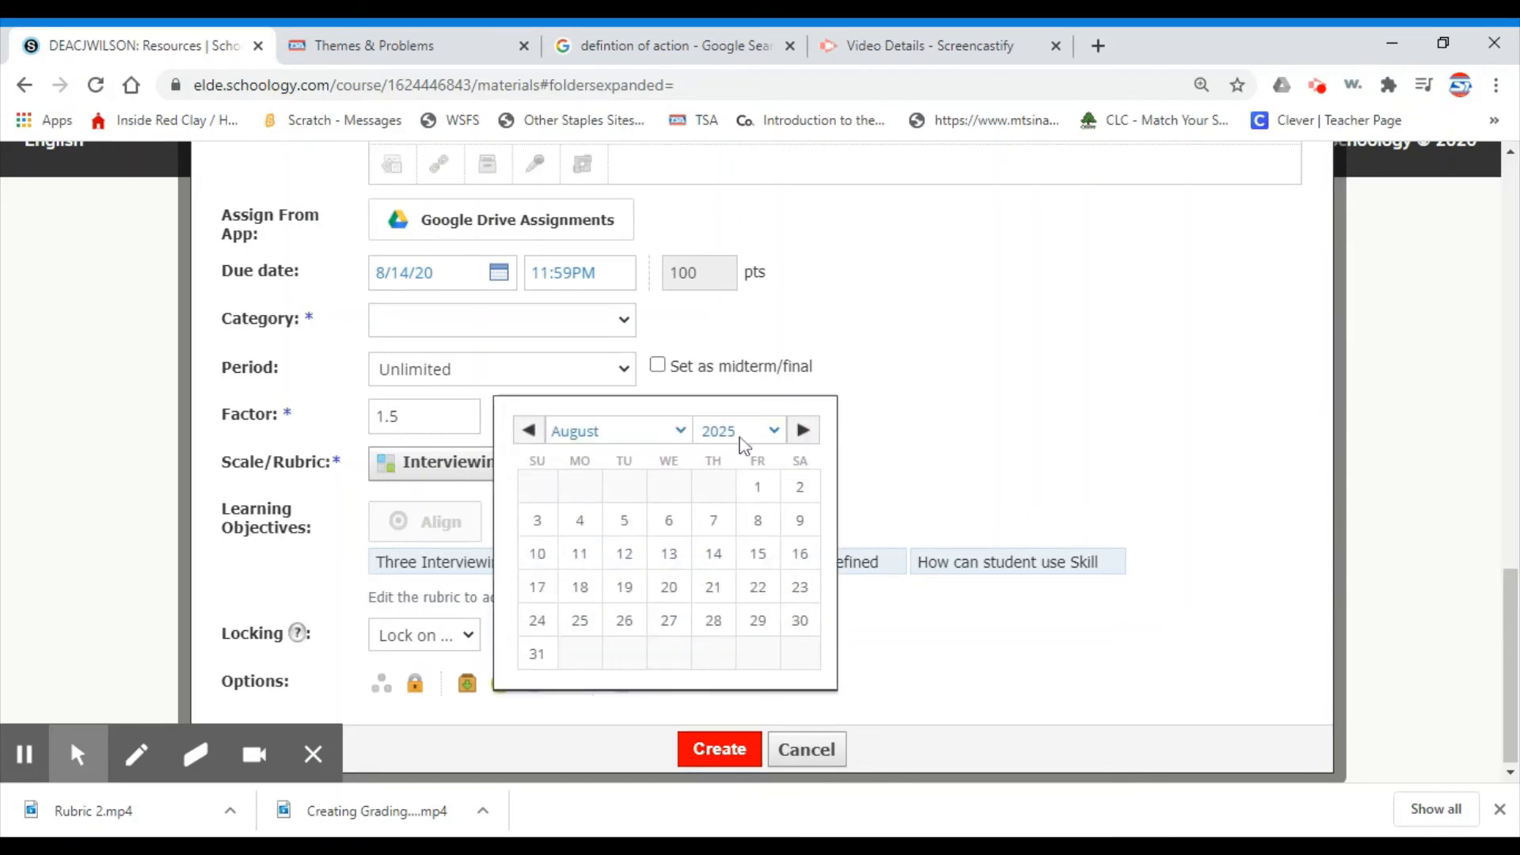
pyautogui.click(777, 433)
pyautogui.click(744, 664)
pyautogui.click(780, 563)
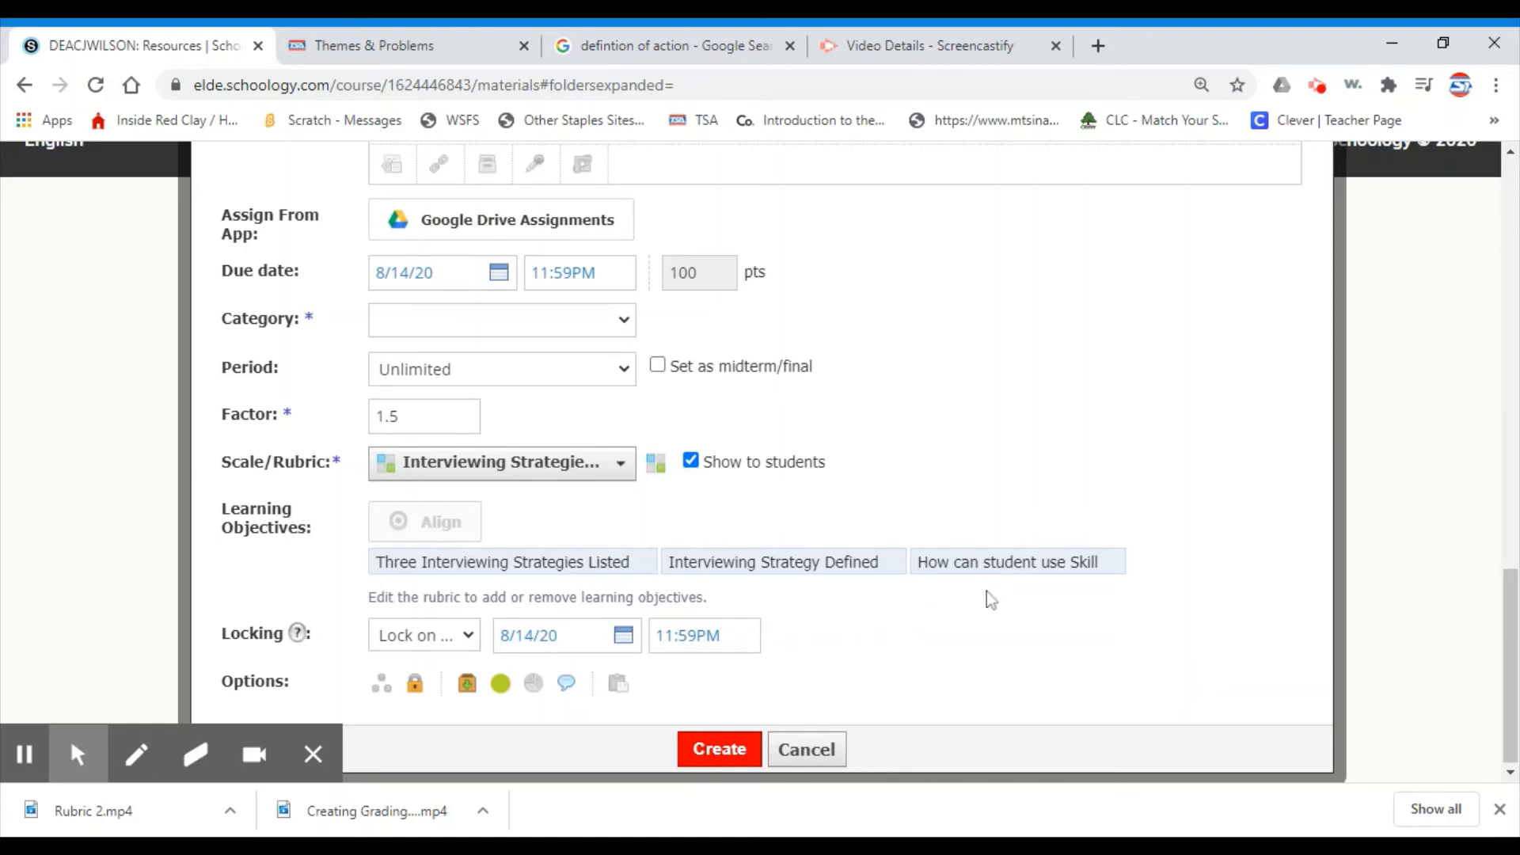
# Insert the STEM image into the assignment's description as an uploaded media file
pyautogui.scroll(8, 987, 591)
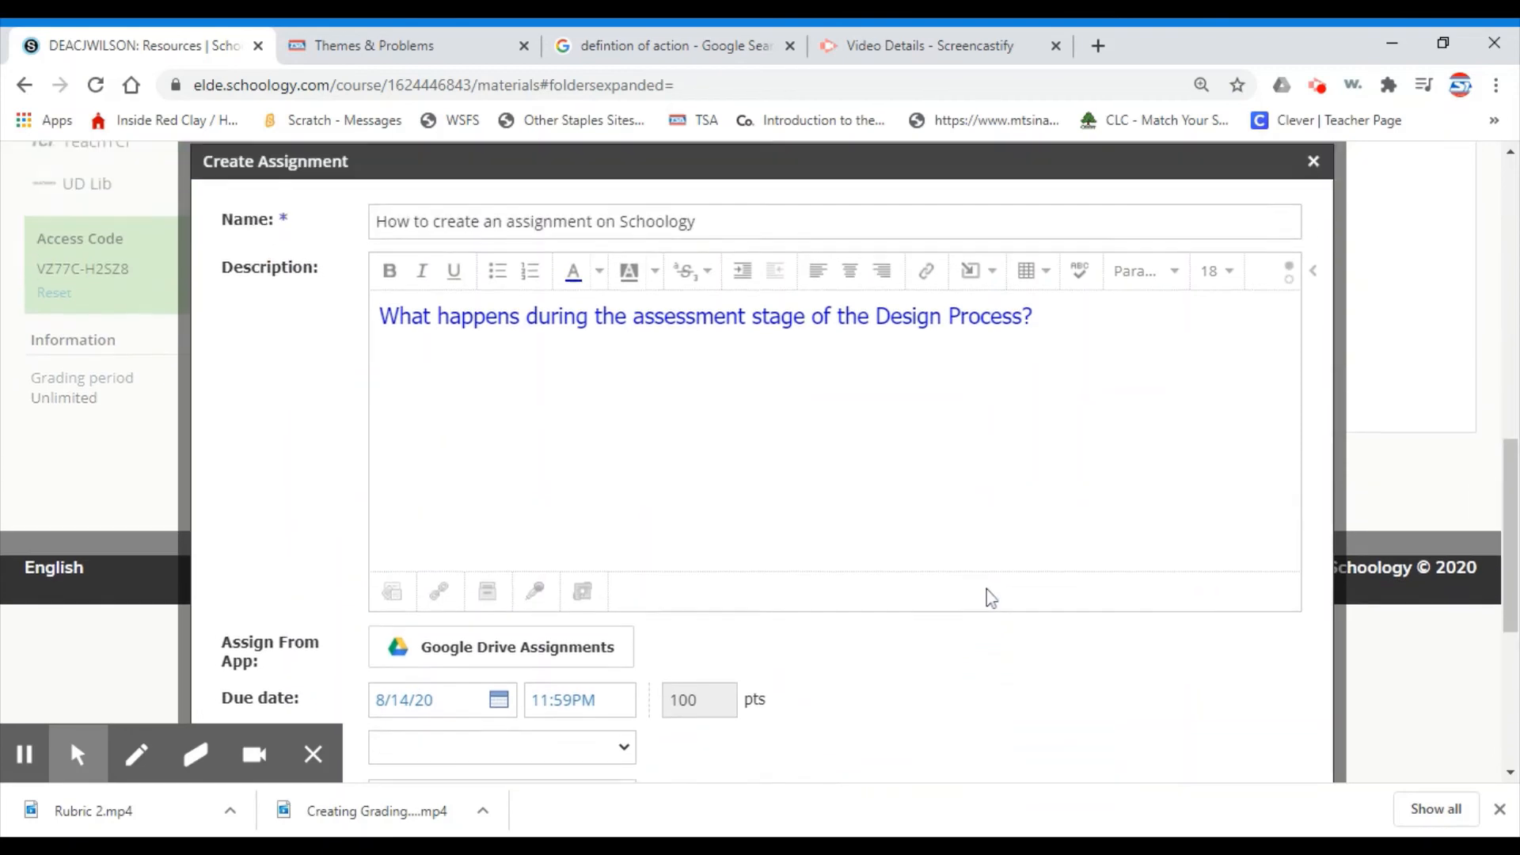
pyautogui.scroll(-1, 986, 591)
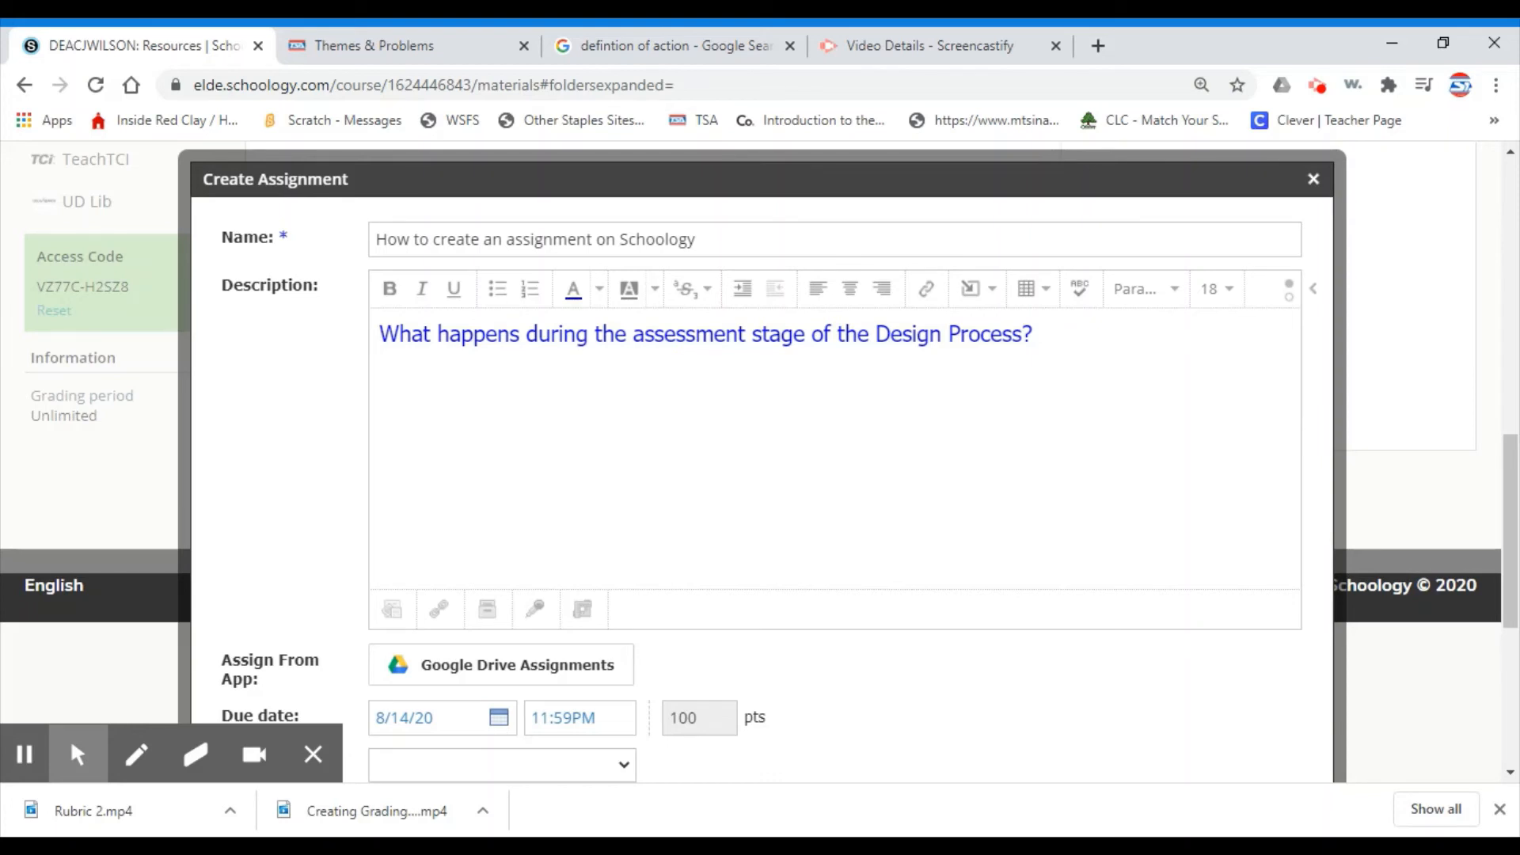
pyautogui.click(991, 294)
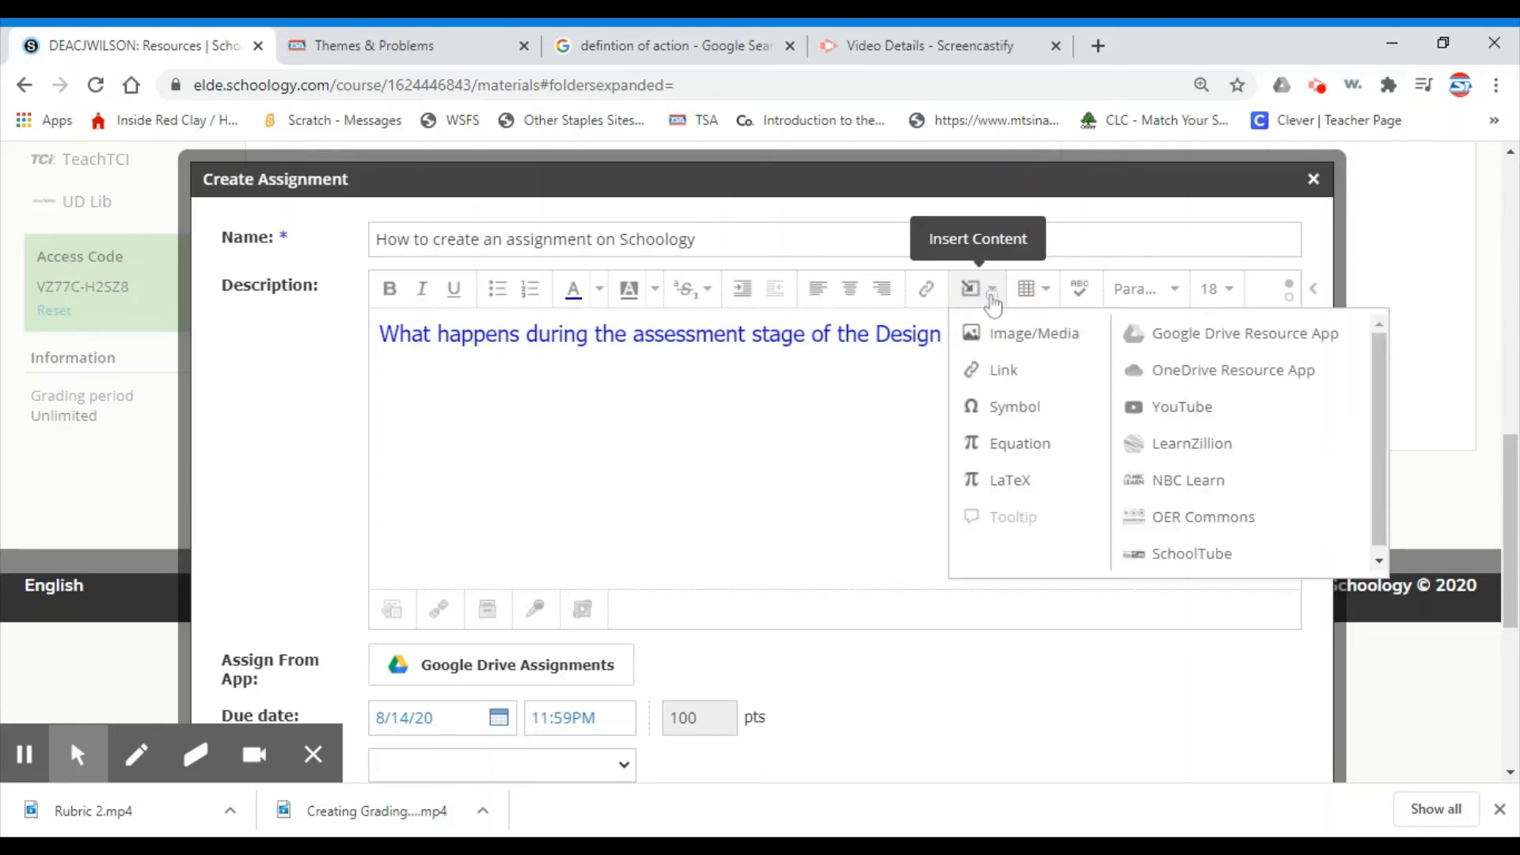
pyautogui.click(1014, 334)
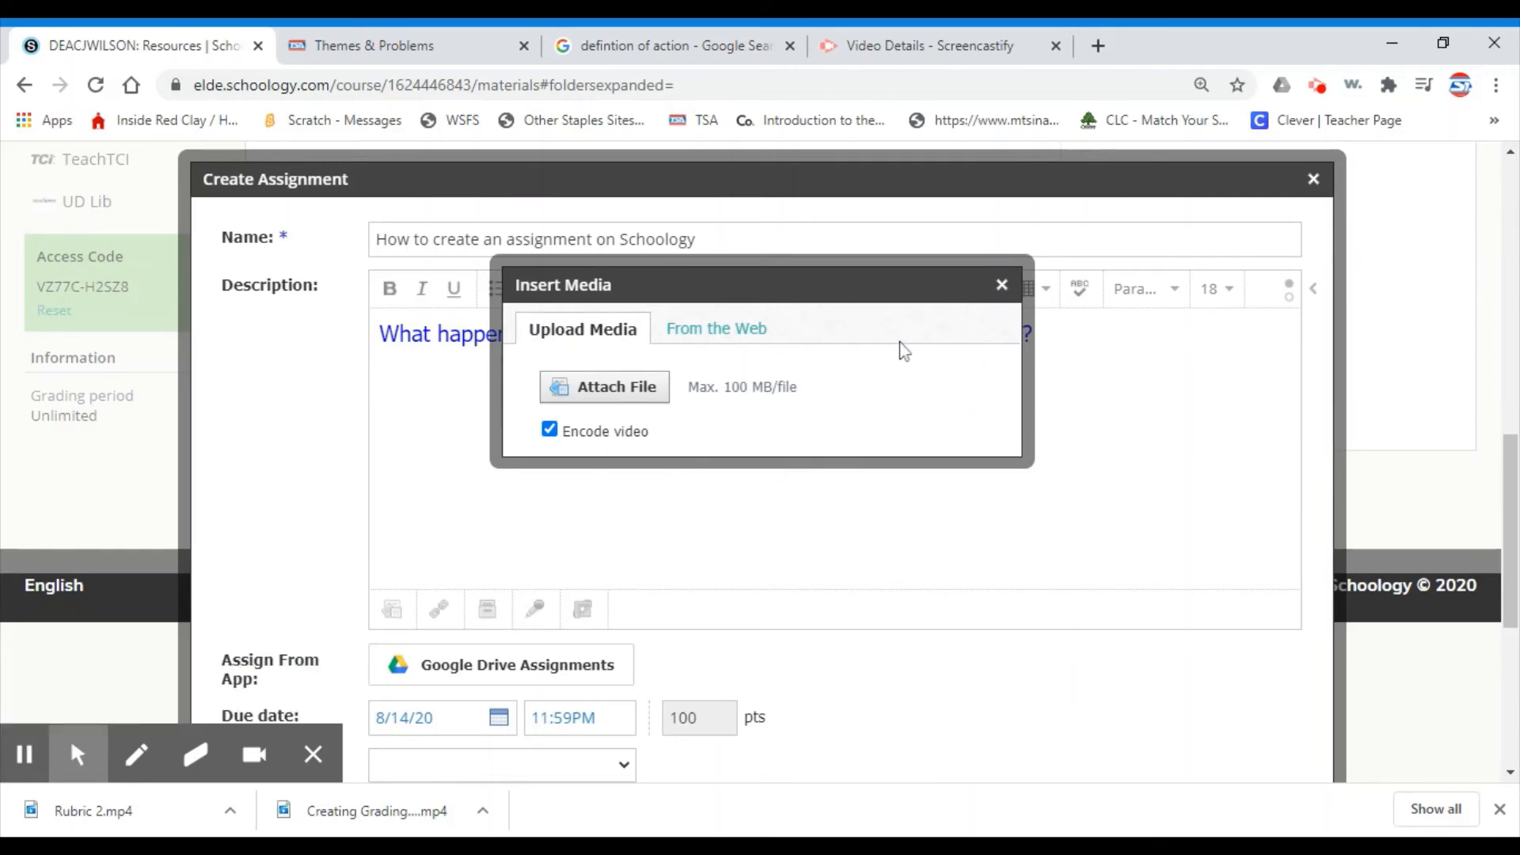
pyautogui.click(719, 329)
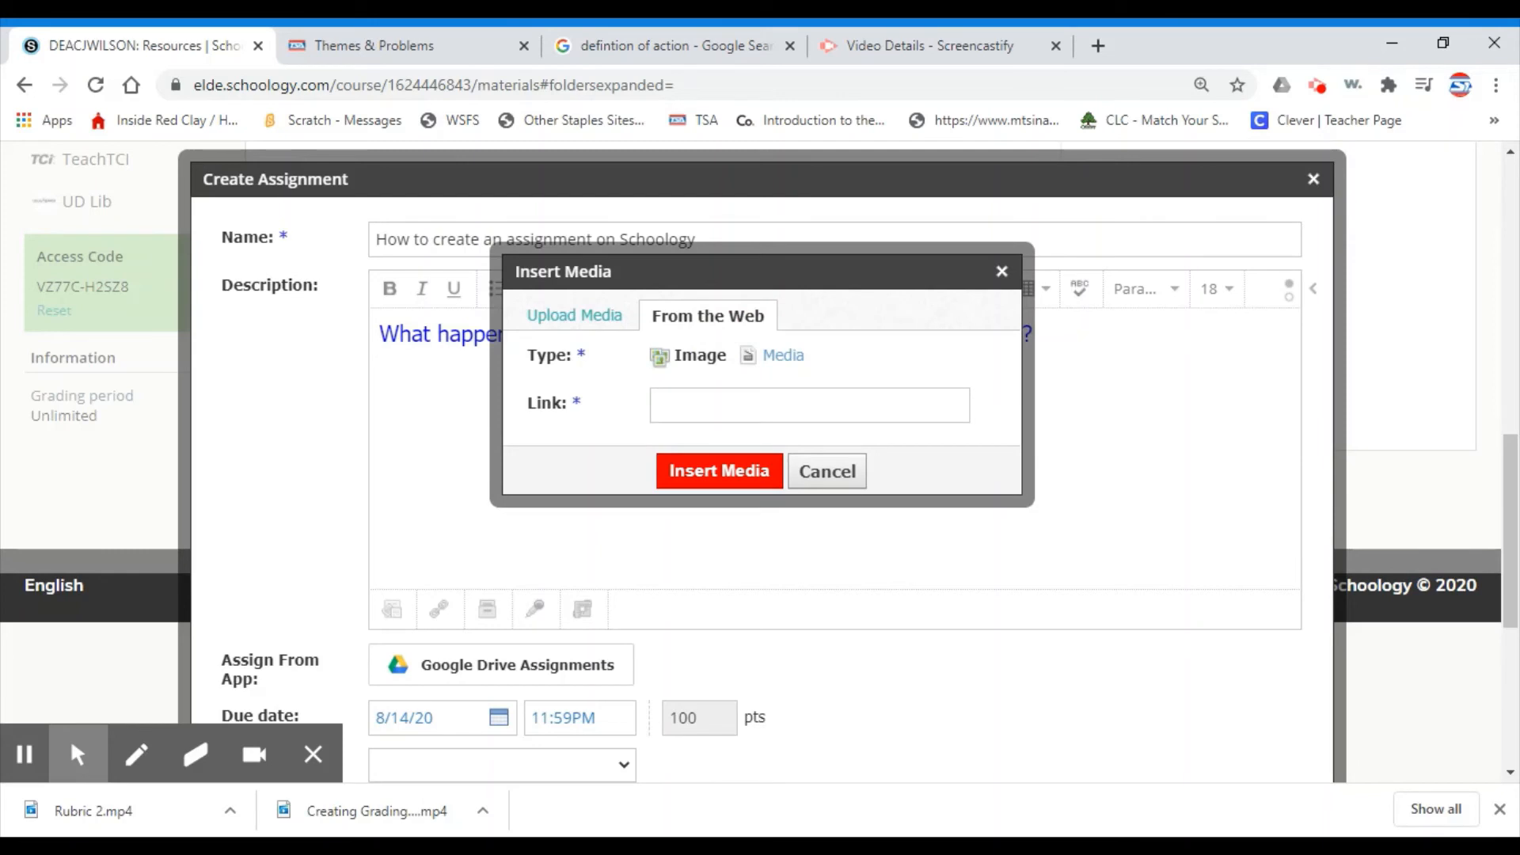
pyautogui.click(792, 405)
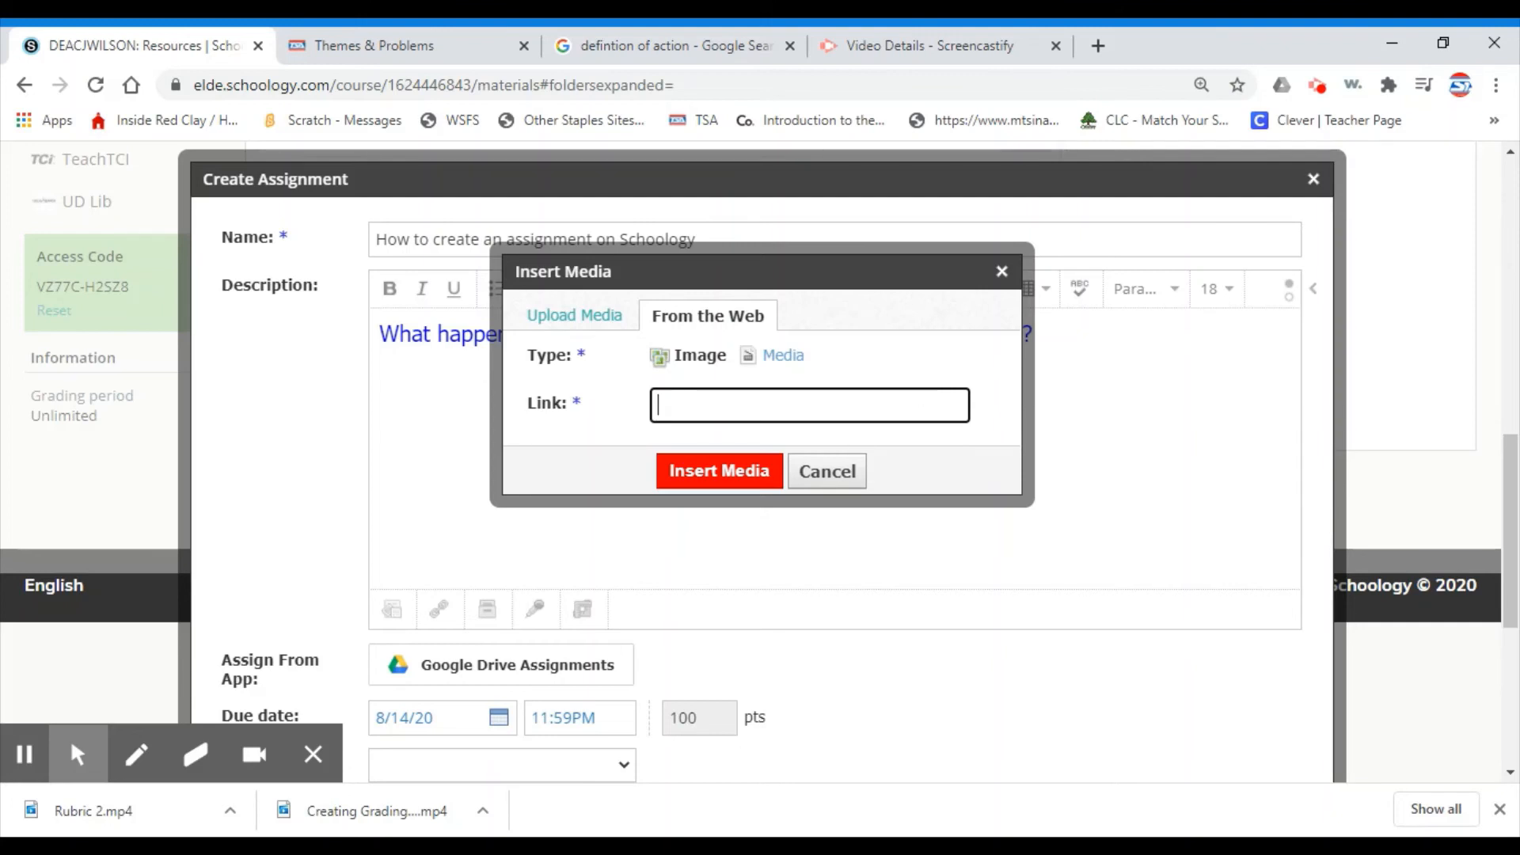
pyautogui.click(597, 324)
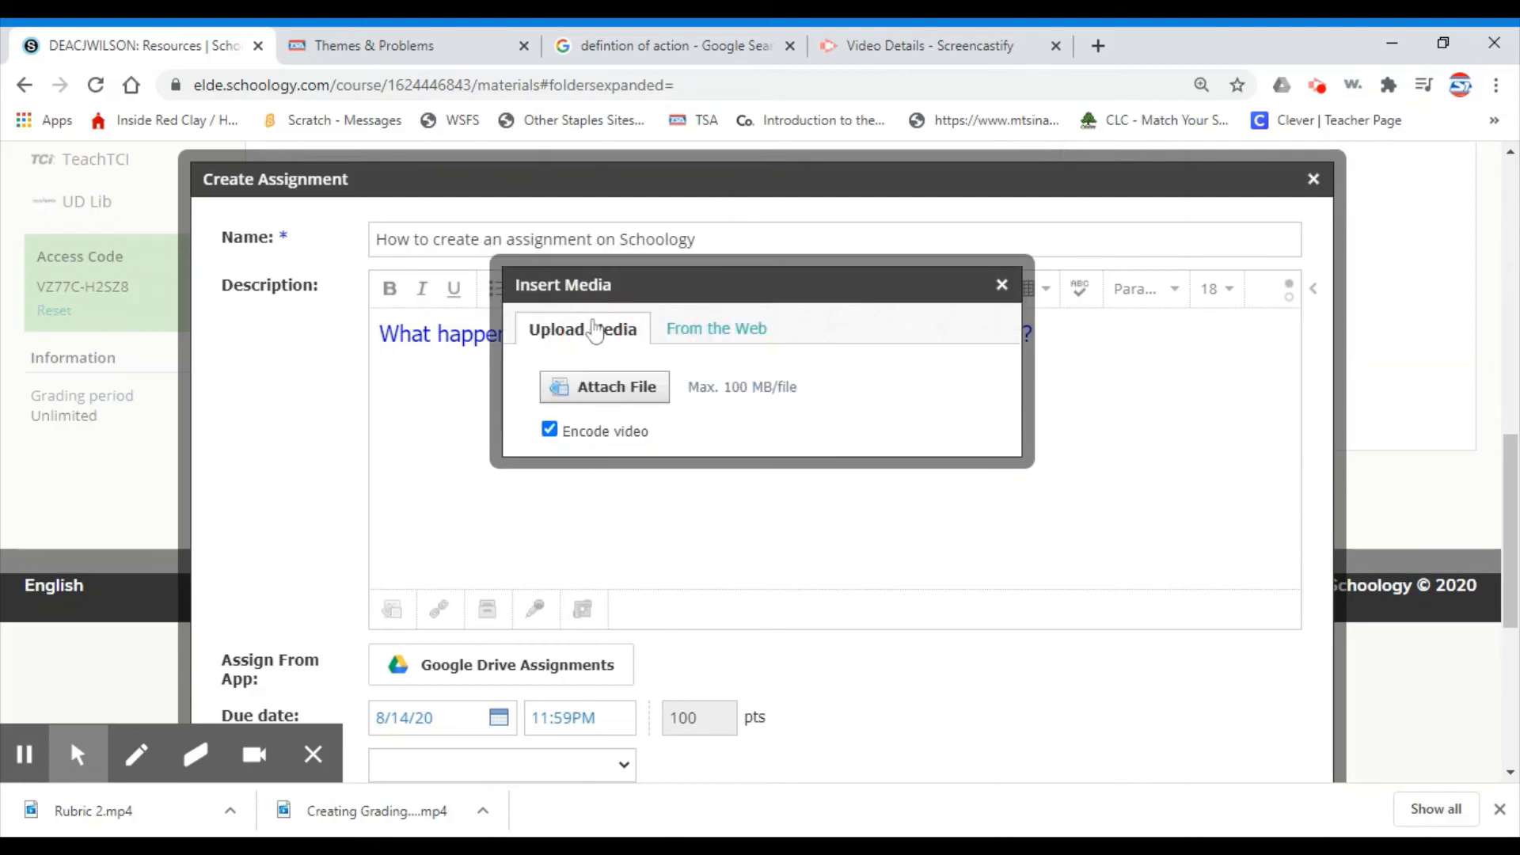
pyautogui.click(599, 396)
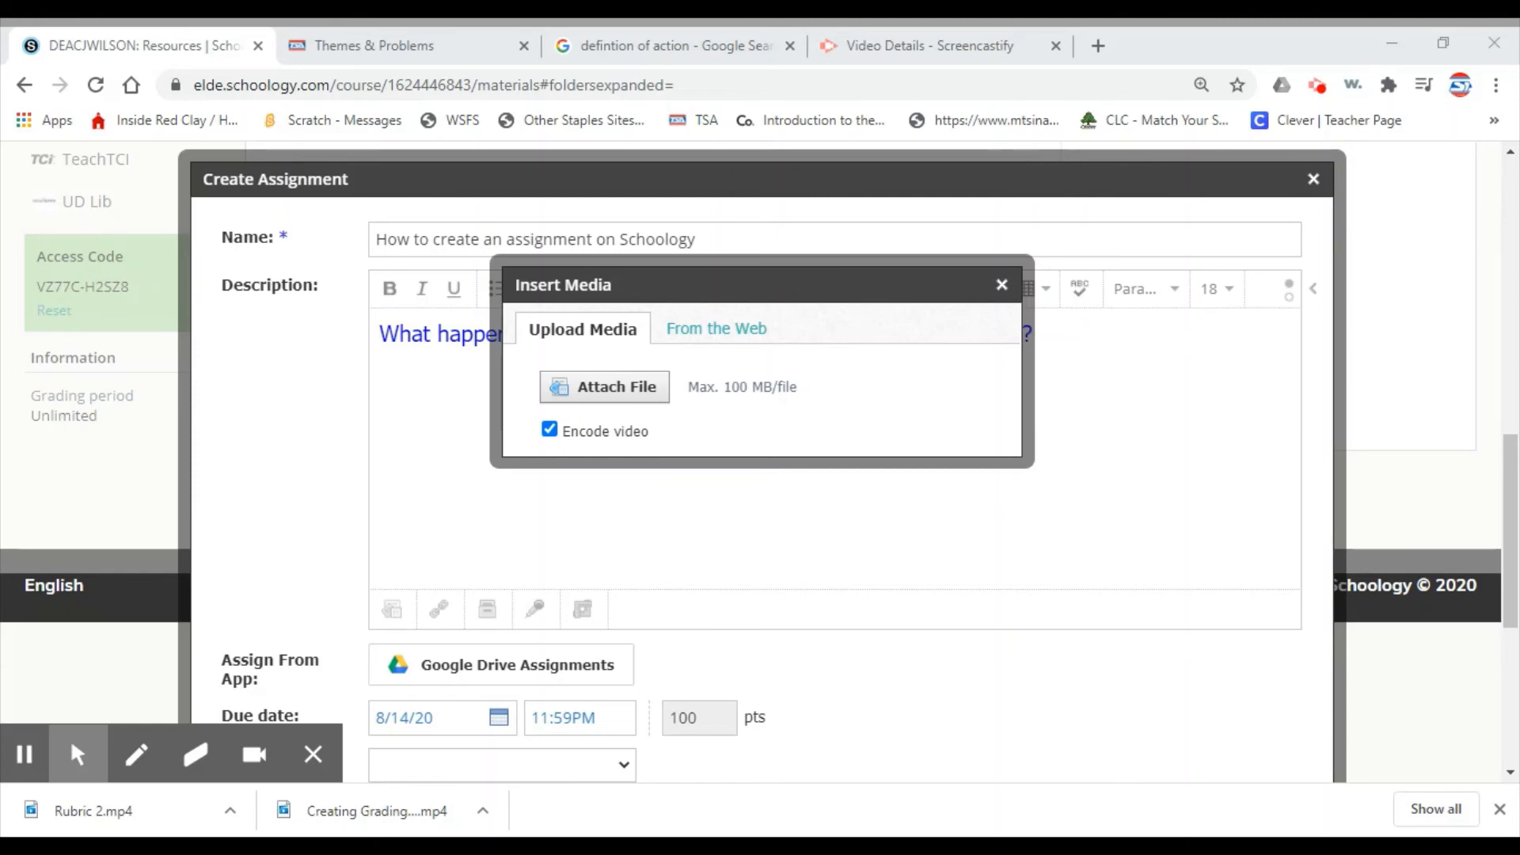
pyautogui.click(1011, 435)
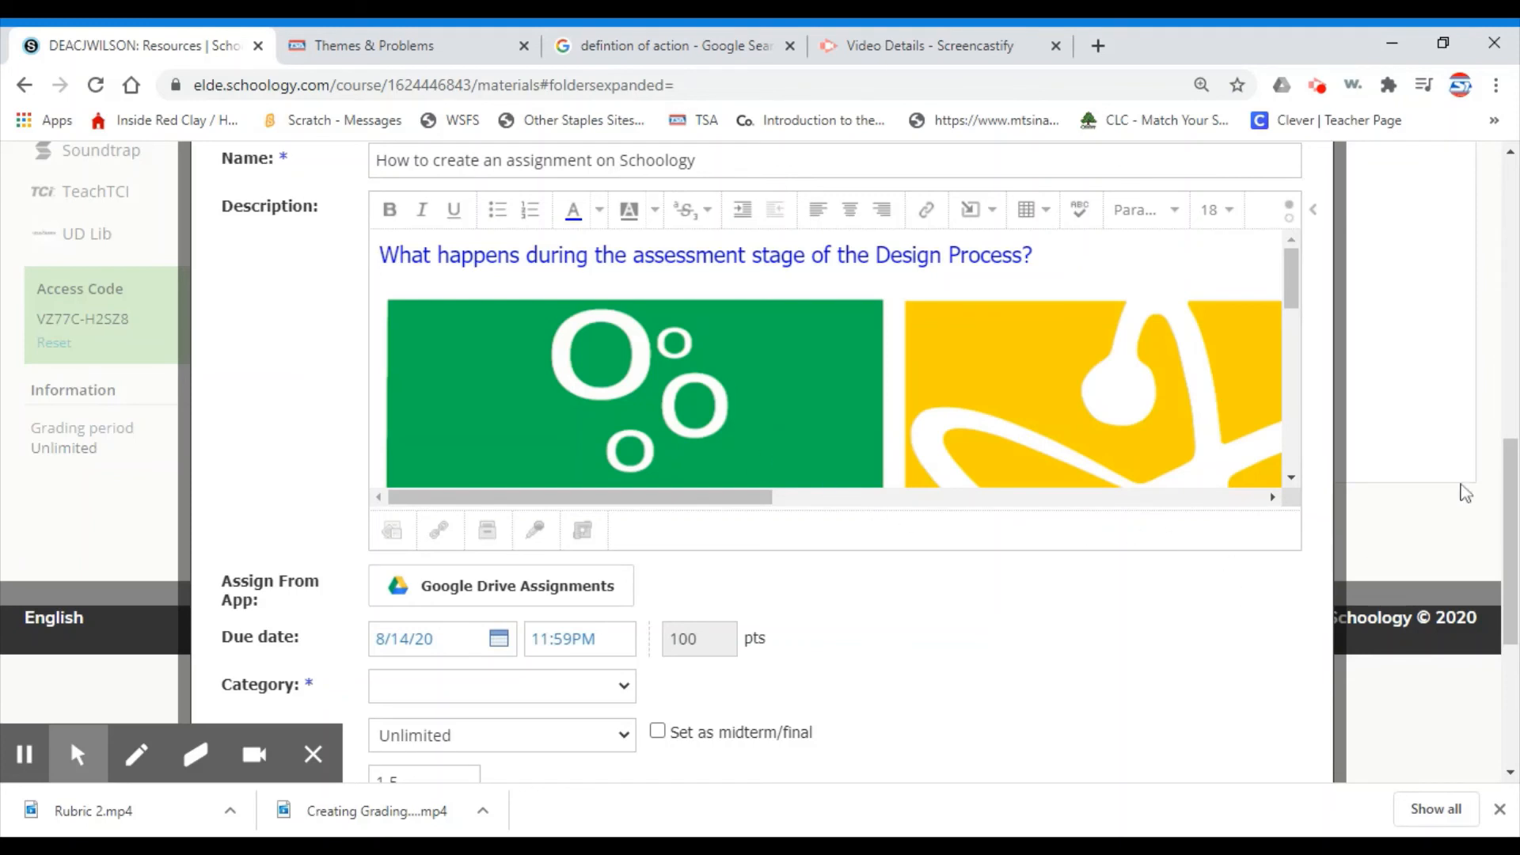
# Choose the required category for the assignment and create it
pyautogui.scroll(-5, 1407, 380)
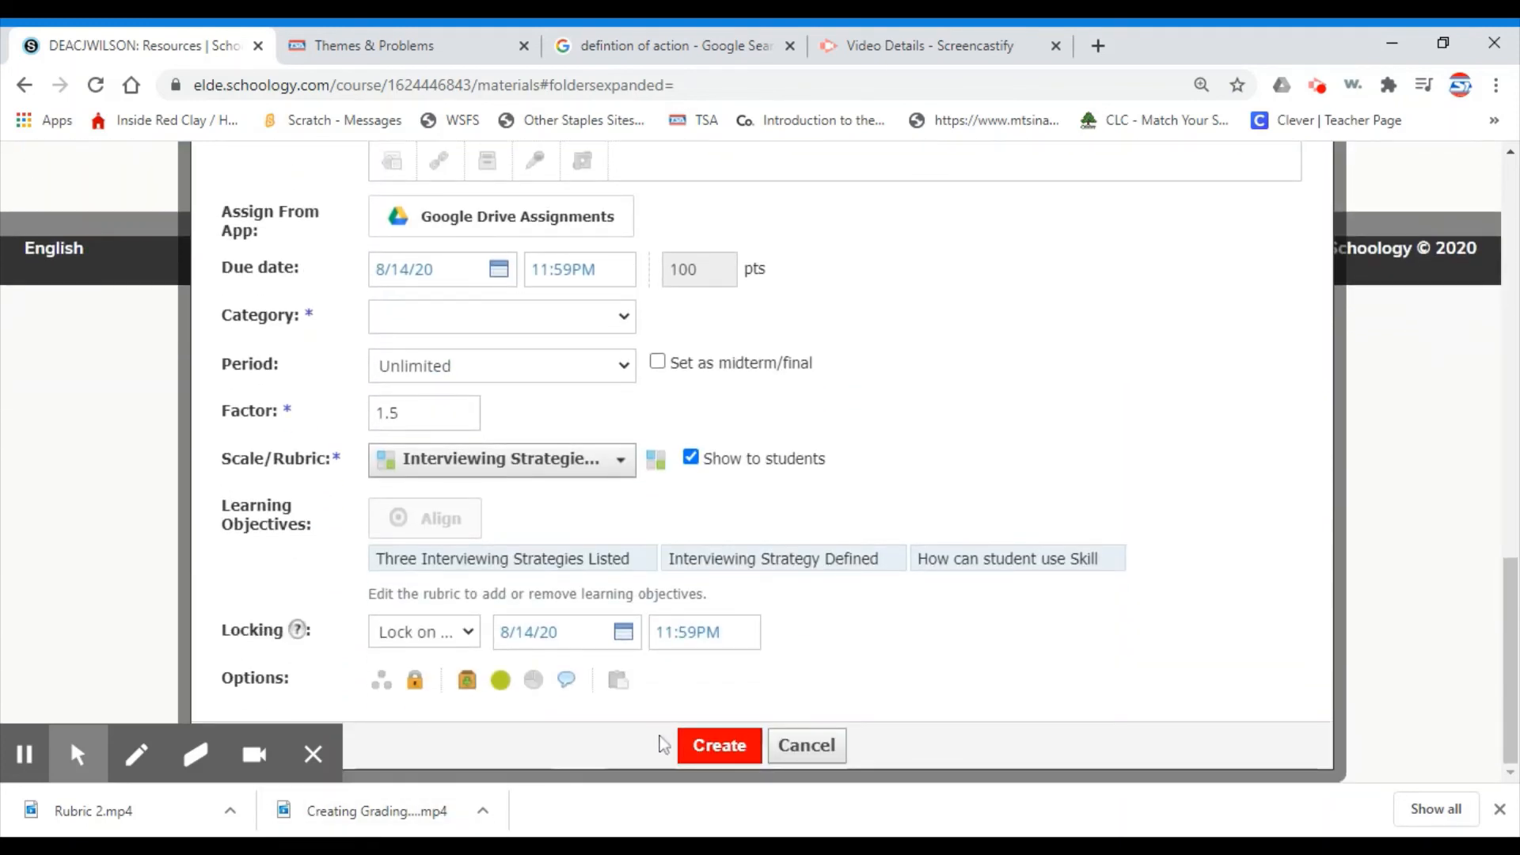
pyautogui.click(722, 750)
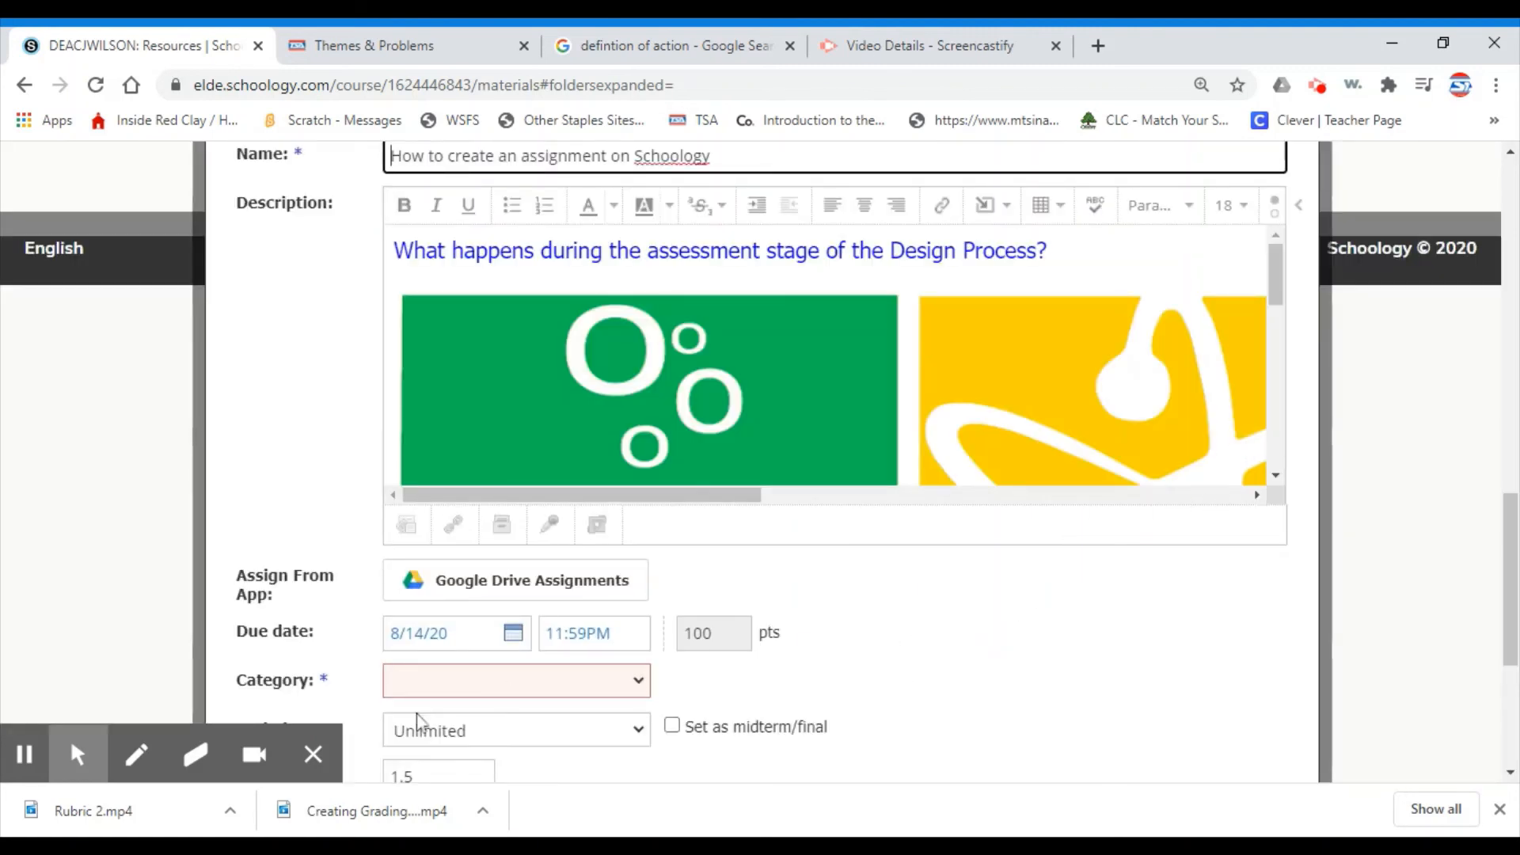
pyautogui.click(631, 679)
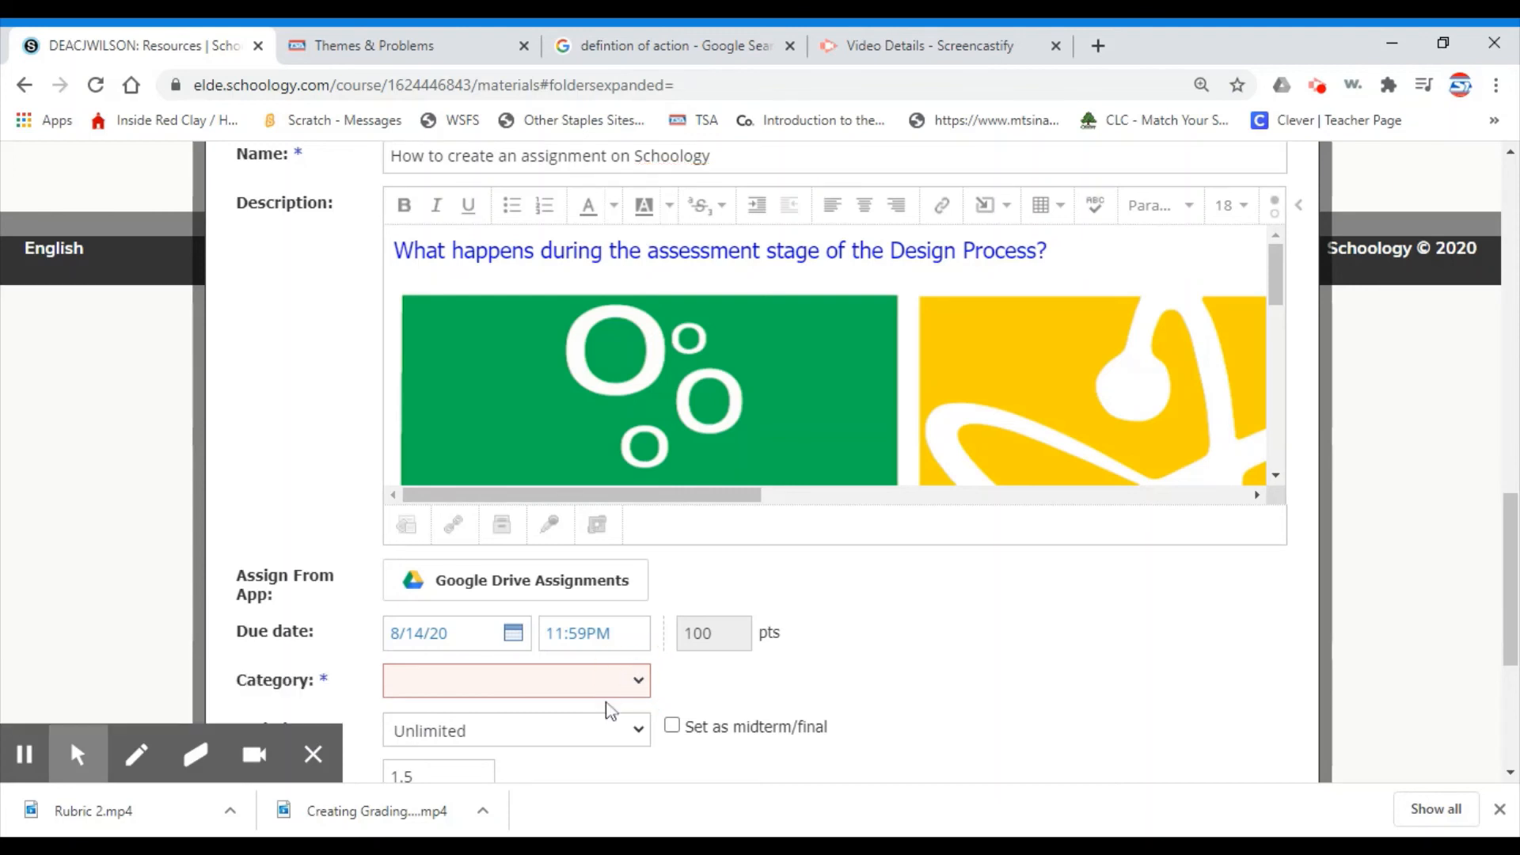
pyautogui.click(611, 705)
pyautogui.scroll(-5, 1045, 637)
pyautogui.click(733, 746)
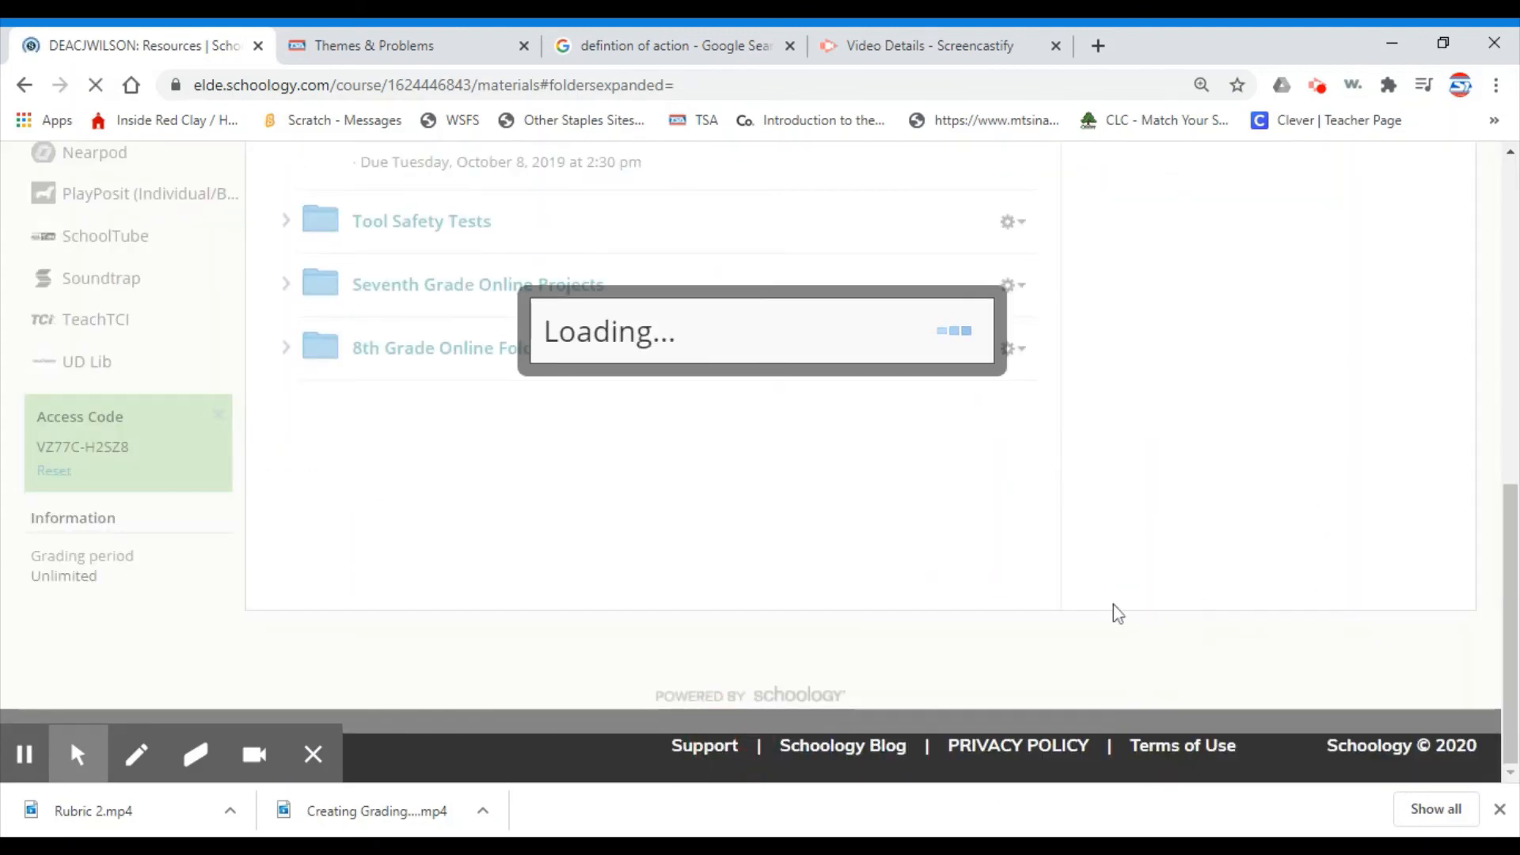
# Open the new "How to create an assignment on Schoology" assignment from the course materials and review its description, image and rubric
pyautogui.scroll(-8, 1267, 464)
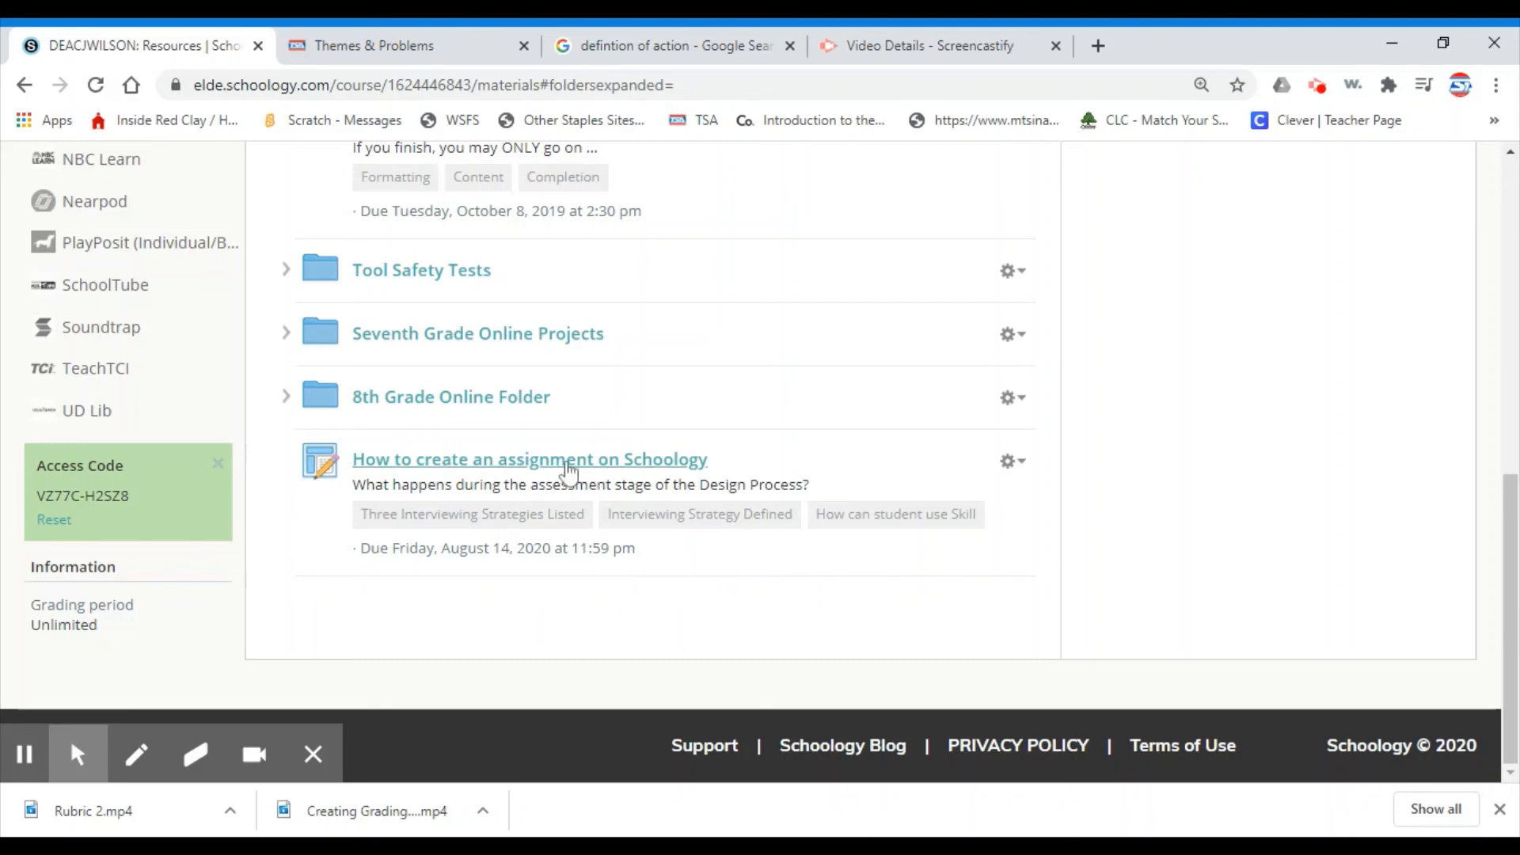
pyautogui.click(564, 463)
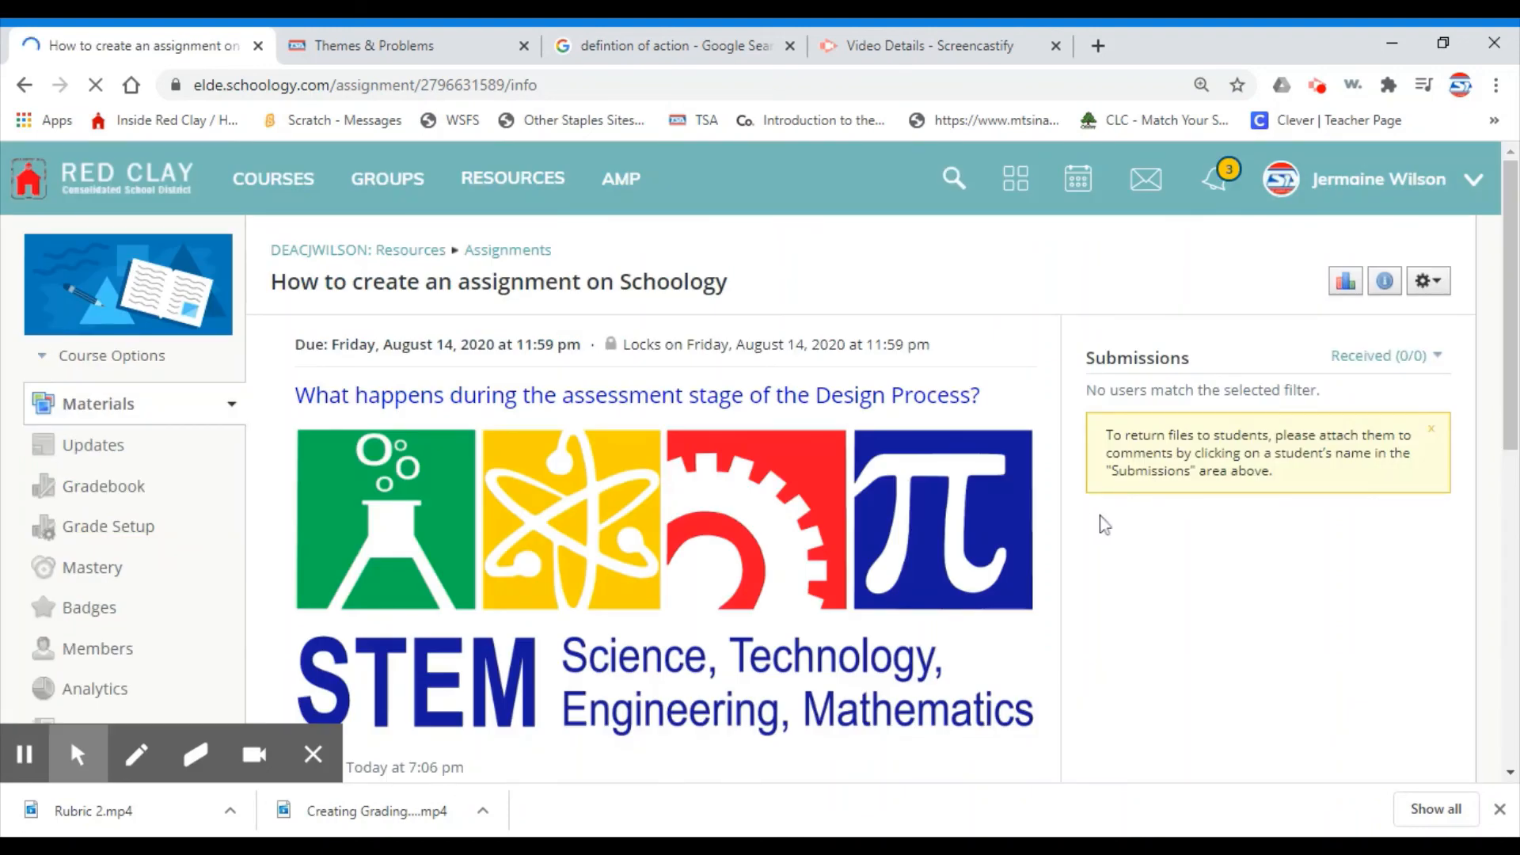
pyautogui.scroll(-1, 1105, 524)
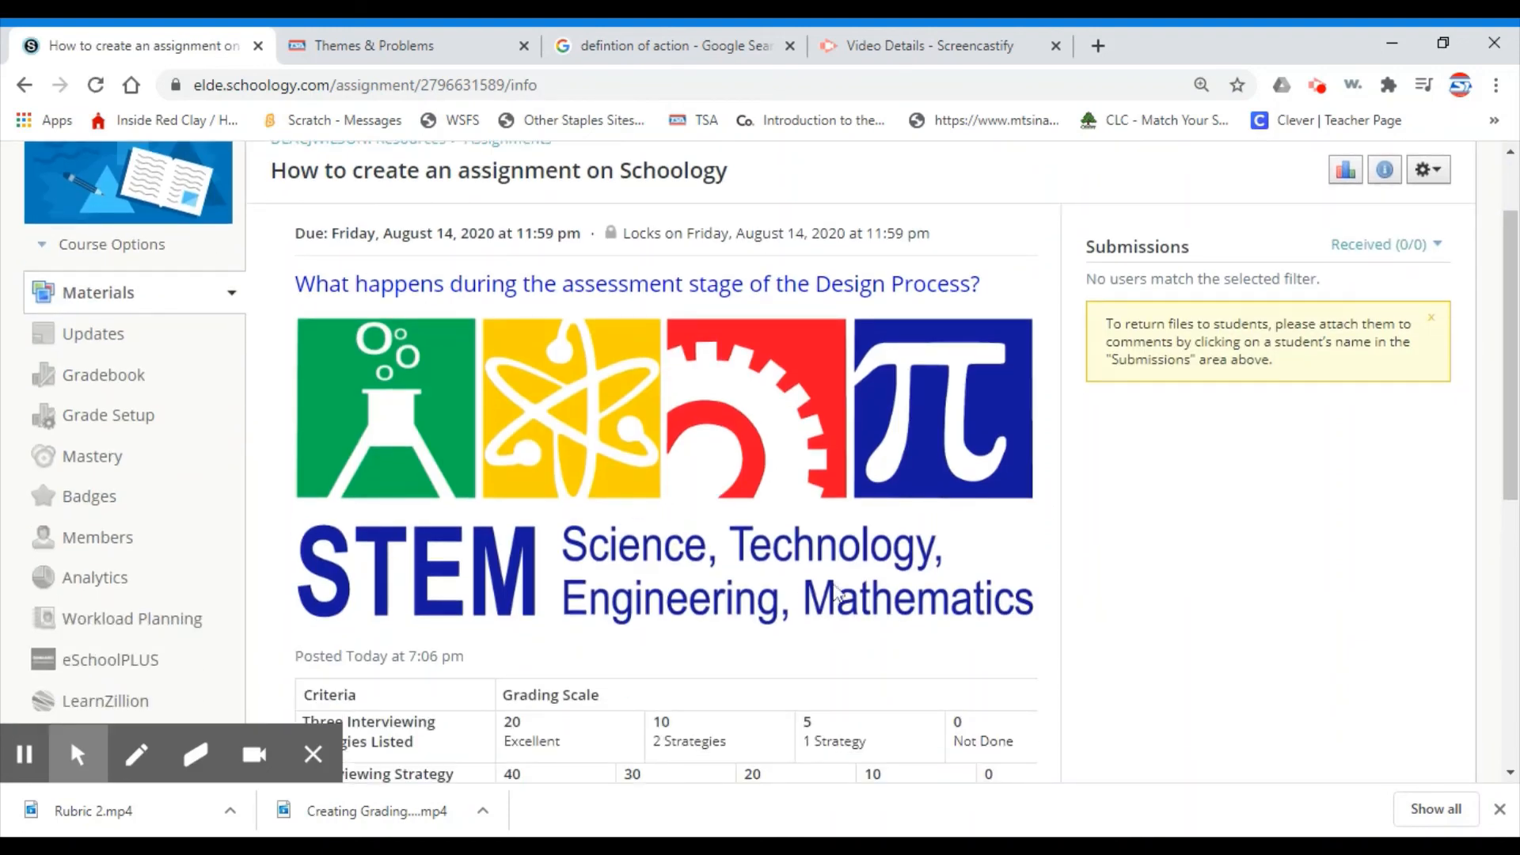
pyautogui.scroll(-2, 839, 592)
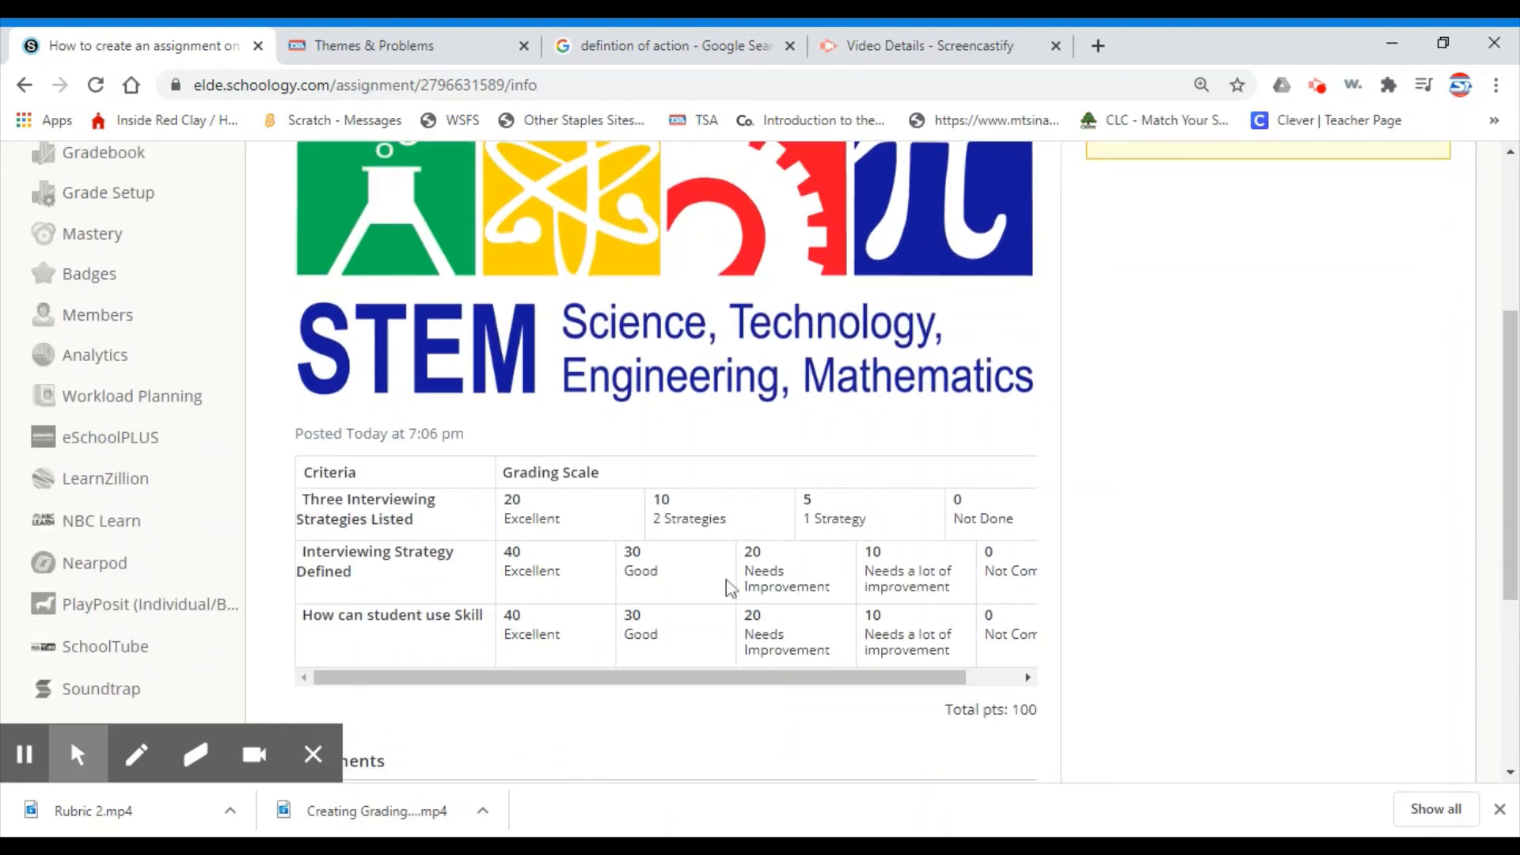
pyautogui.scroll(3, 751, 590)
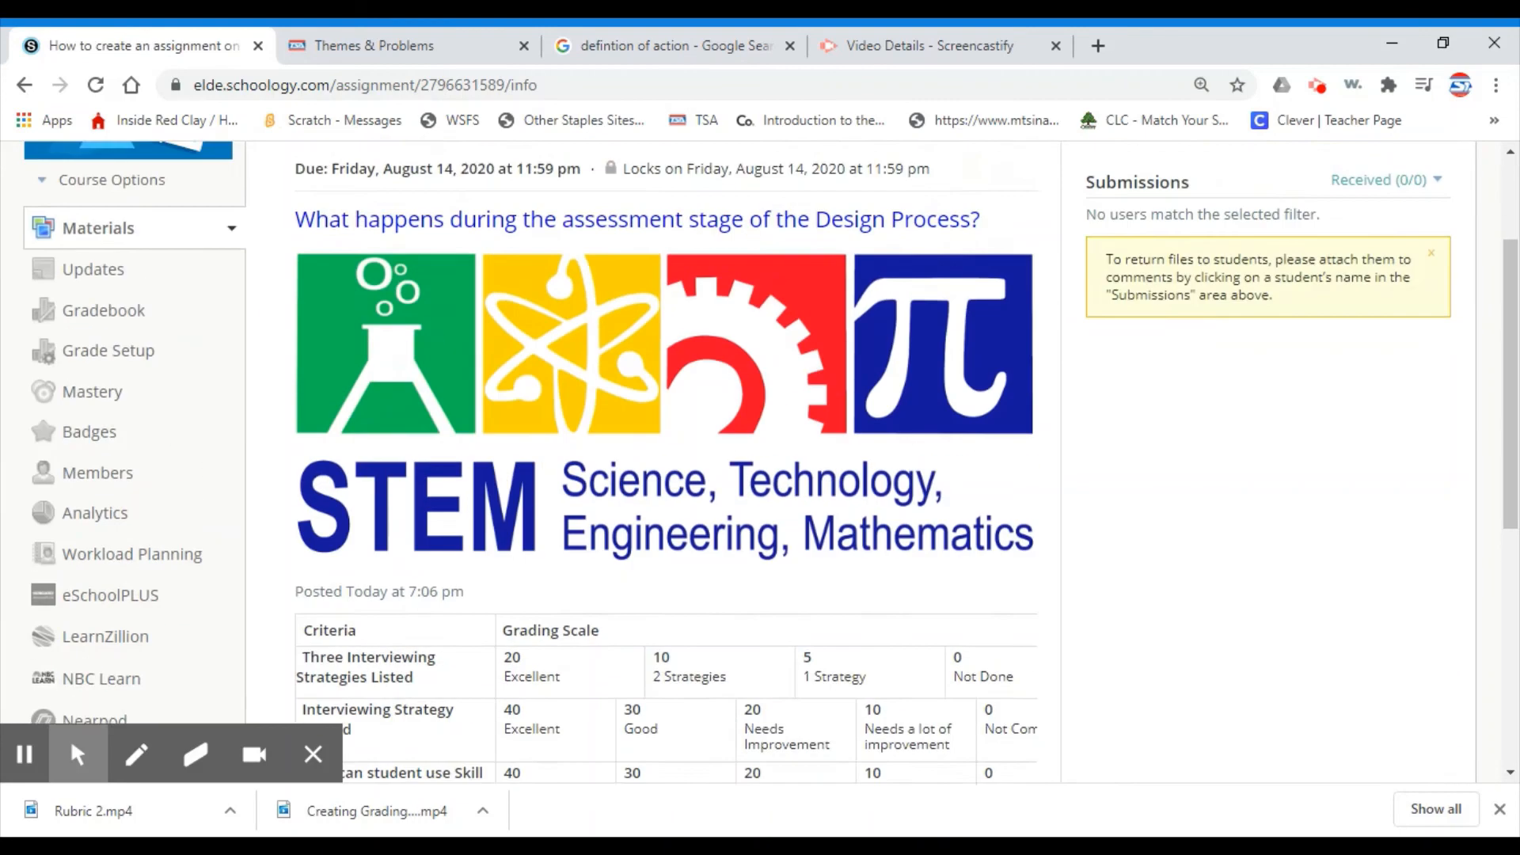